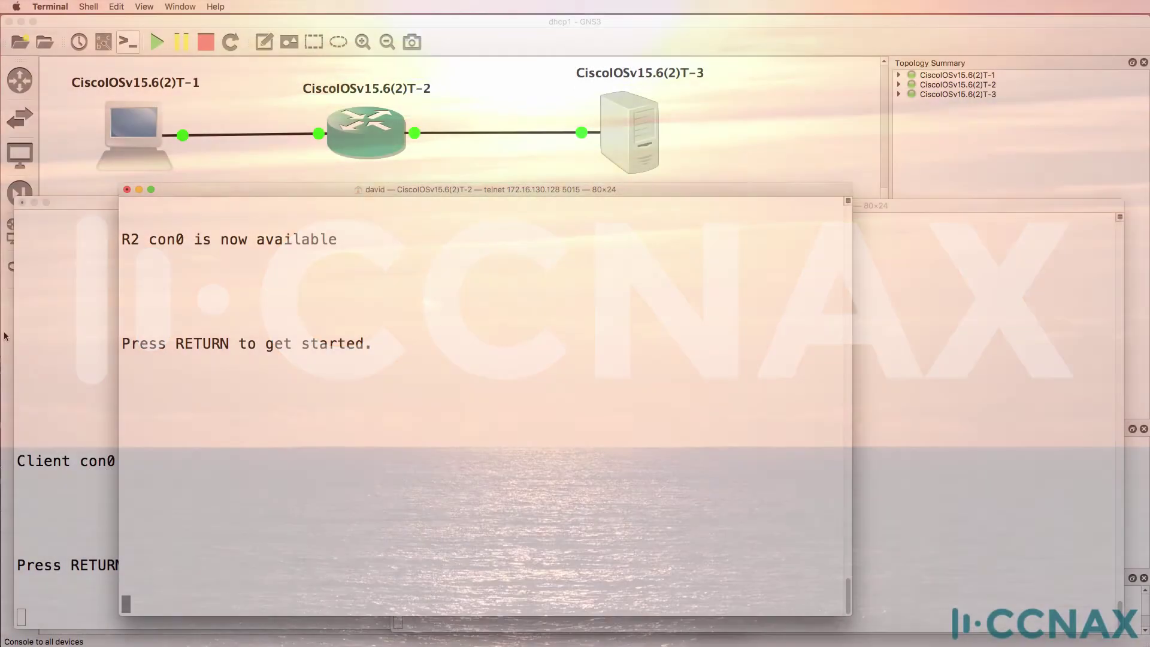
Bring the Client (CiscoIOSv15.6(2)T-1) console window forward at its start-up prompt.
{"action": "left_click", "coordinate": [49, 315]}
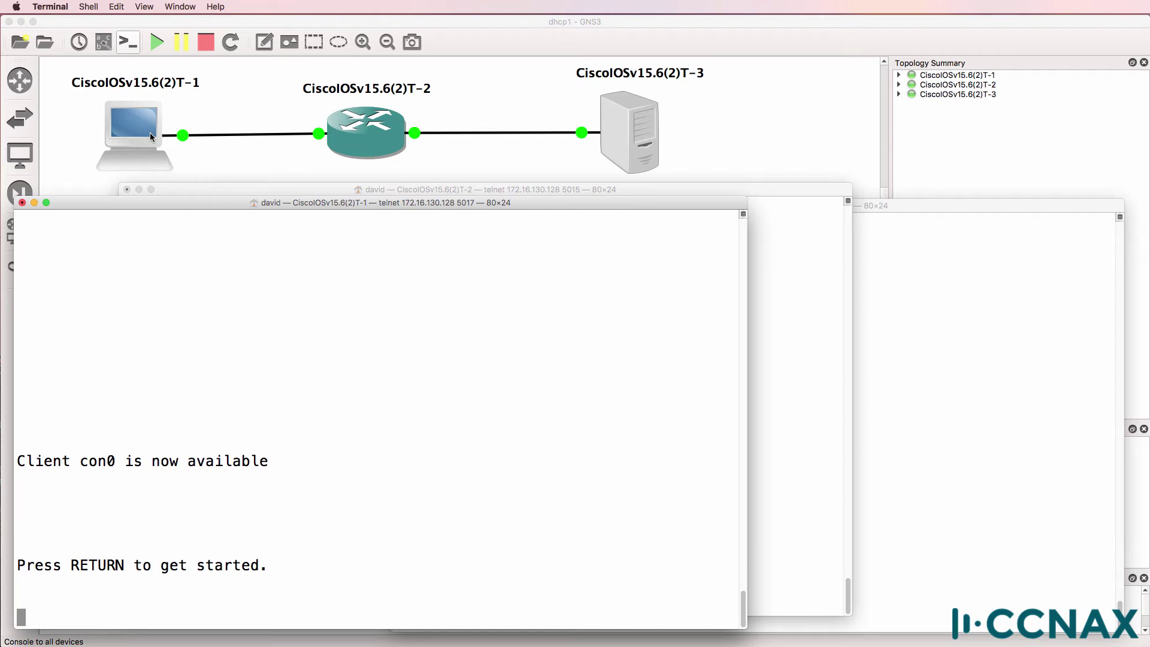
Open the Client console from the topology and enter privileged mode with en.
{"action": "left_click_drag", "start_coordinate": [696, 188], "coordinate": [734, 203]}
{"action": "left_click", "coordinate": [879, 166]}
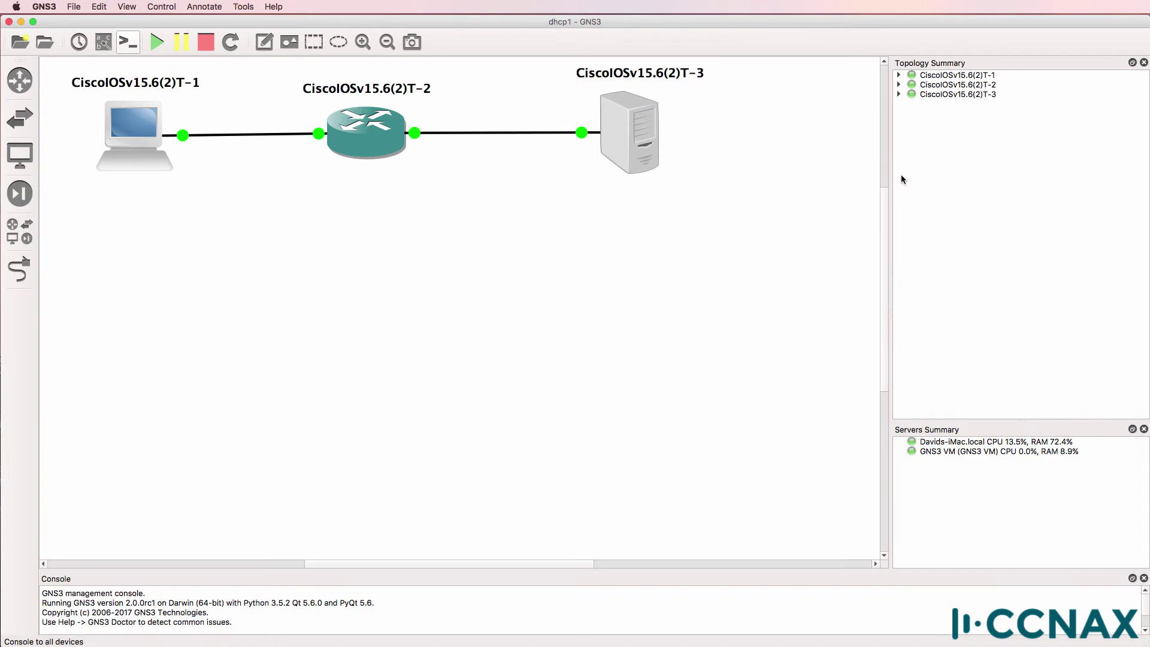
{"action": "left_click_drag", "start_coordinate": [890, 177], "coordinate": [984, 179]}
{"action": "left_click_drag", "start_coordinate": [475, 564], "coordinate": [452, 563]}
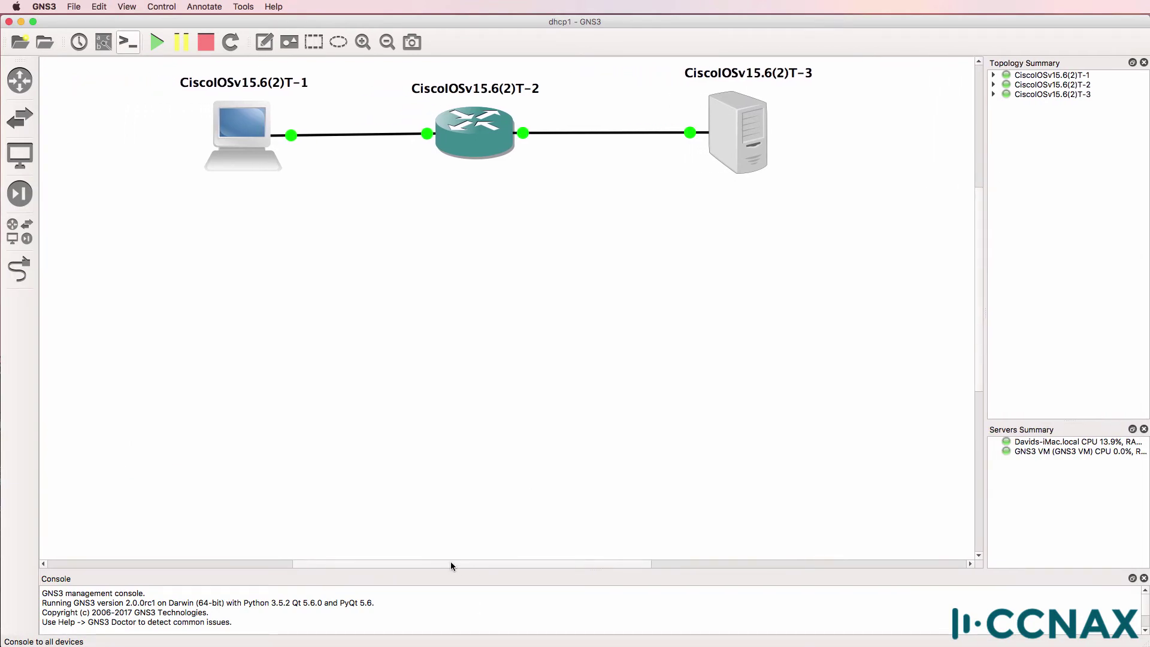
{"action": "double_click", "coordinate": [266, 137]}
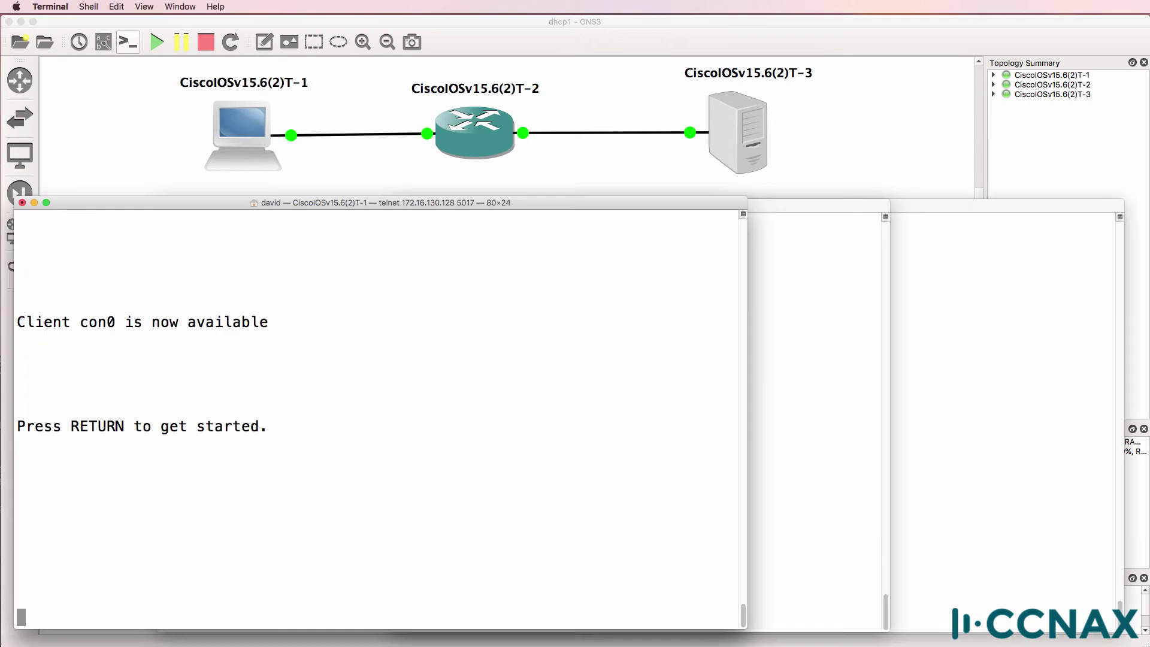
{"action": "key", "text": "Return"}
{"action": "type", "text": "ent>"}
{"action": "key", "text": "Return"}
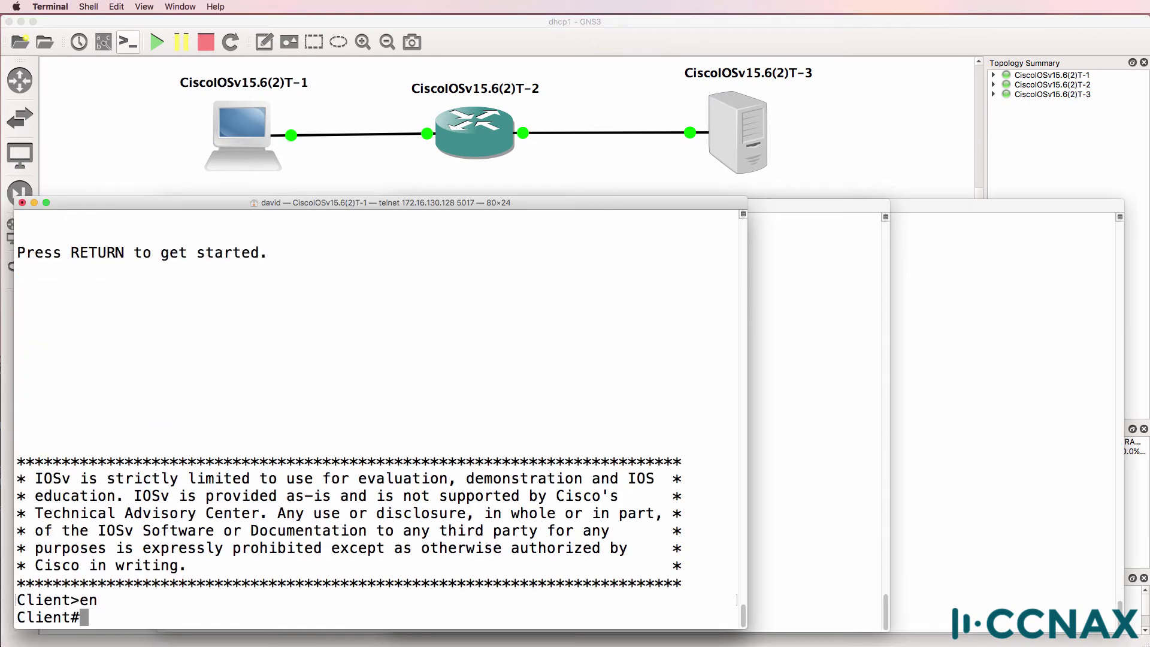
List the Client's interfaces, showing GigabitEthernet0/0 unassigned with method DHCP.
{"action": "type", "text": "sh ip int brief"}
{"action": "key", "text": "Return"}
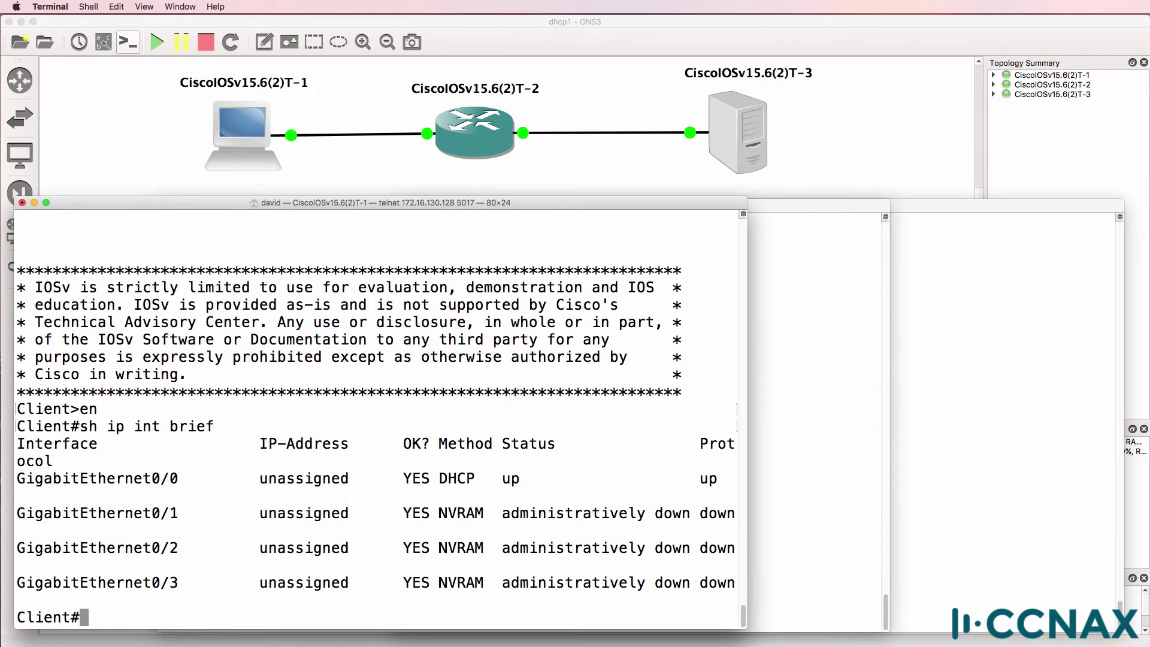
{"action": "left_click_drag", "start_coordinate": [359, 481], "coordinate": [2, 476]}
{"action": "left_click_drag", "start_coordinate": [483, 482], "coordinate": [441, 478]}
{"action": "left_click_drag", "start_coordinate": [367, 480], "coordinate": [2, 479]}
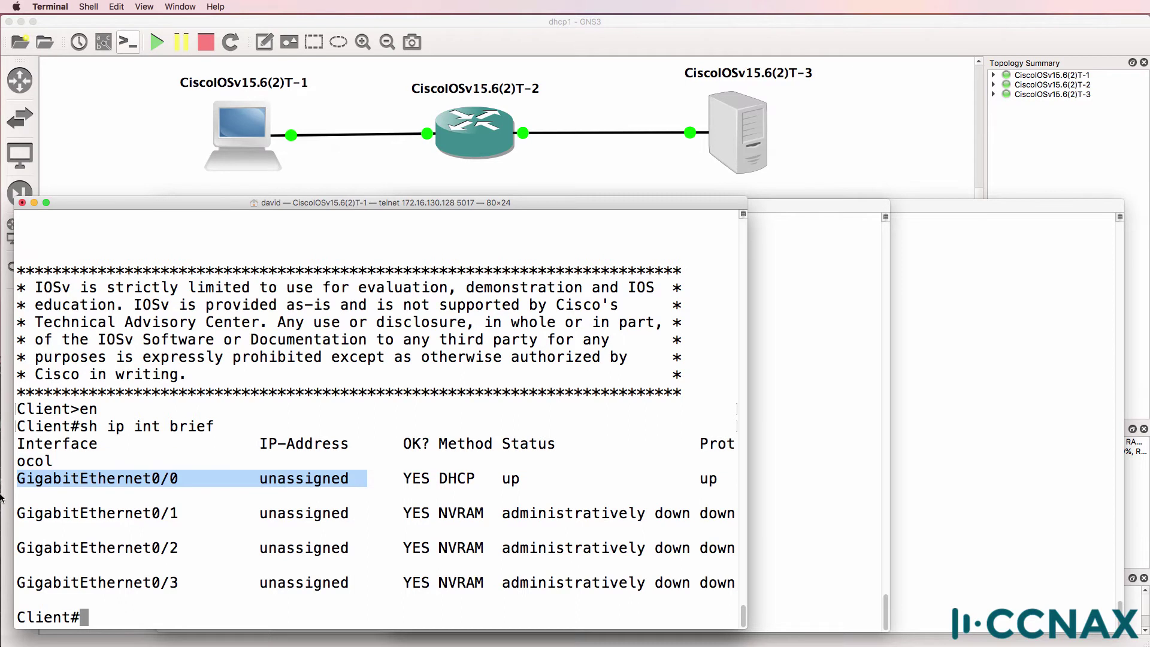
Shut down and re-enable the Client's GigabitEthernet0/0 interface.
{"action": "type", "text": "conf t"}
{"action": "key", "text": "Return"}
{"action": "type", "text": "int g0/0"}
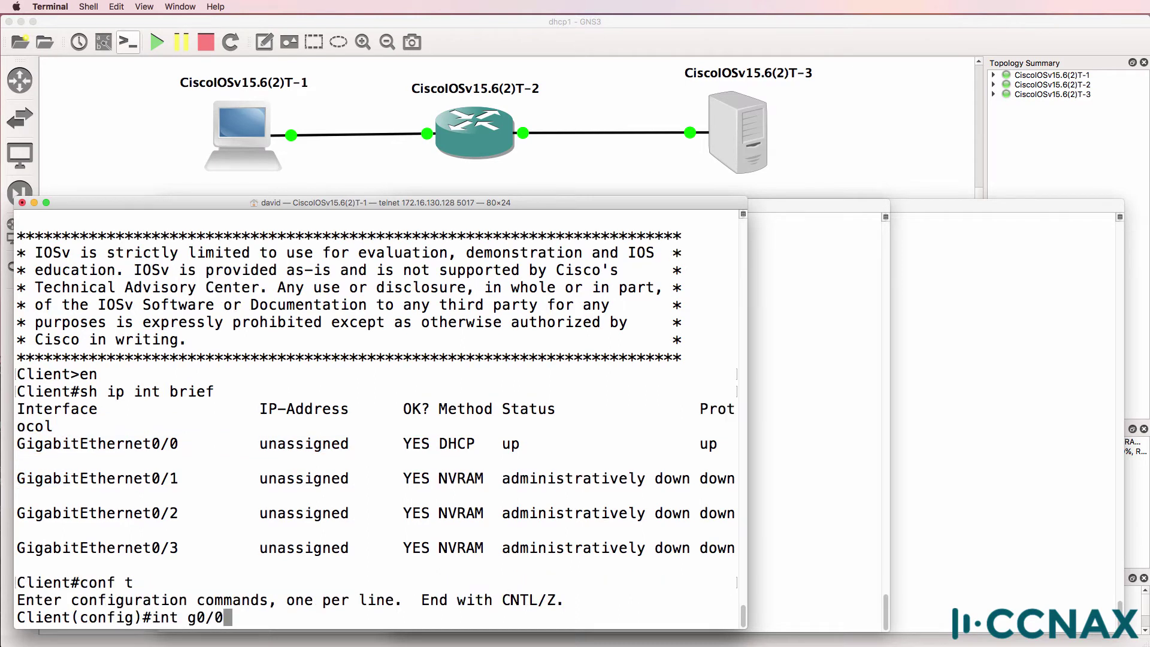
{"action": "key", "text": "Return"}
{"action": "type", "text": "shut"}
{"action": "key", "text": "Return"}
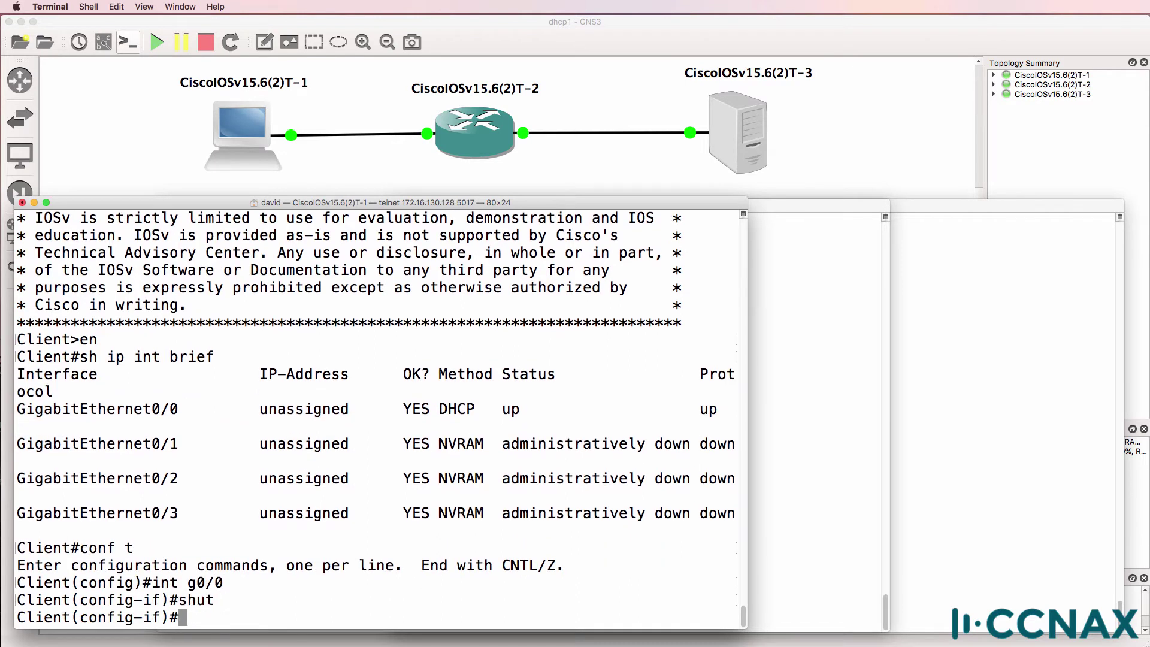
{"action": "type", "text": "no shut"}
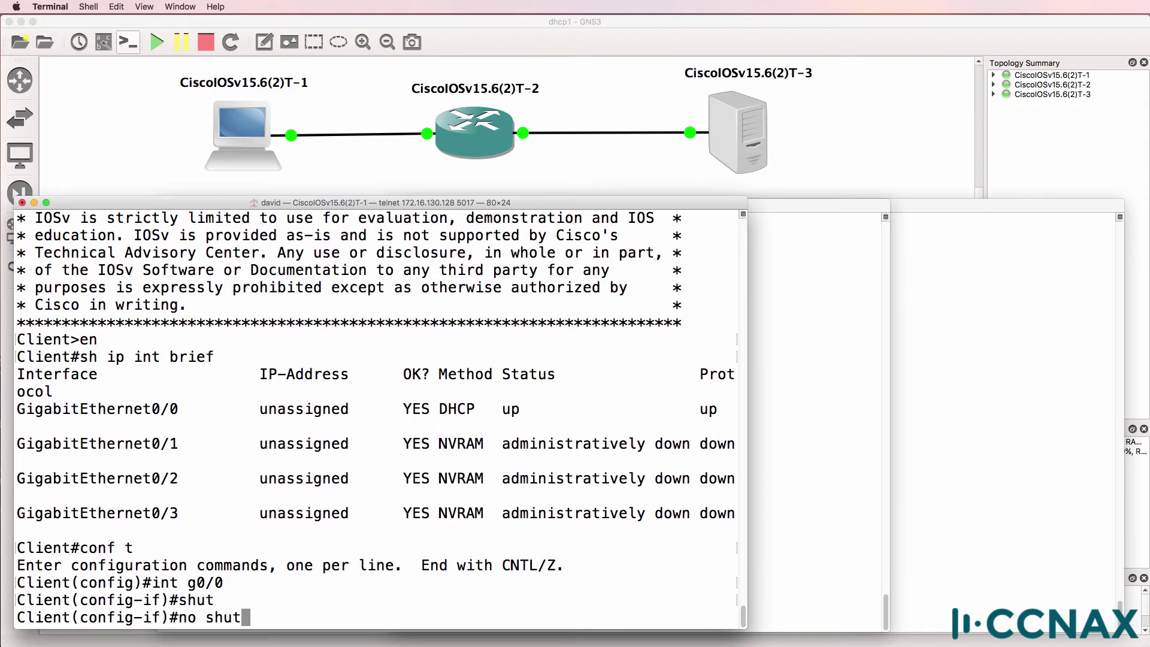
{"action": "key", "text": "Return"}
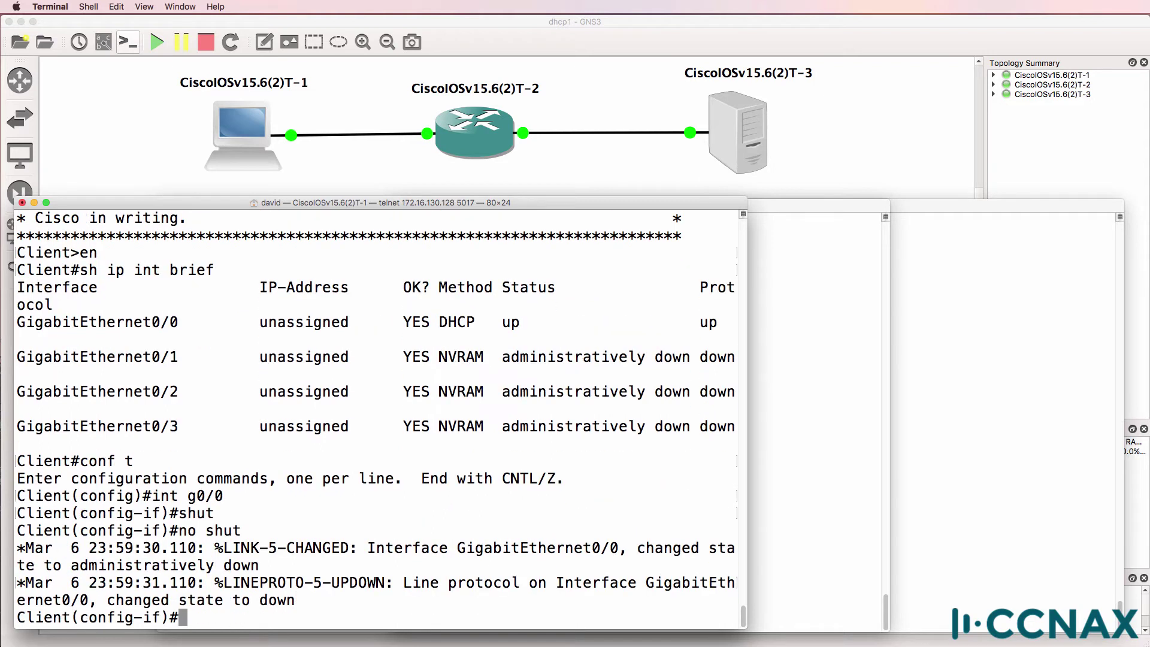
{"action": "type", "text": "end"}
{"action": "key", "text": "Return"}
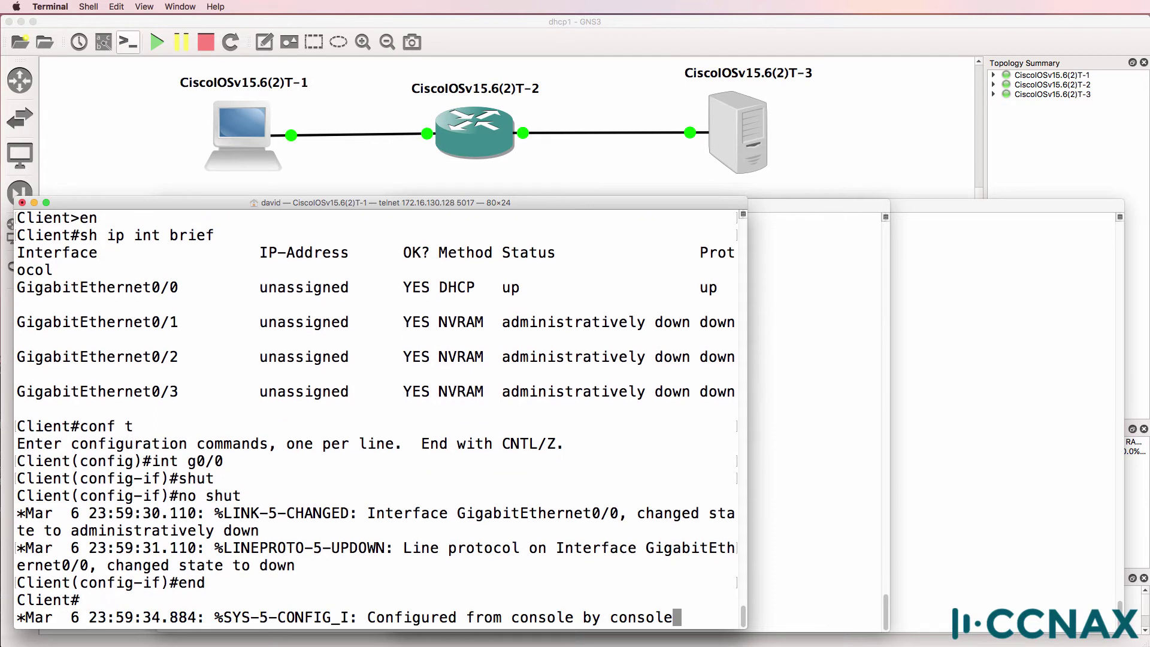
Recheck the Client's interfaces: GigabitEthernet0/0 is up but still unassigned via DHCP.
{"action": "key", "text": "Return"}
{"action": "key", "text": "Return"}
{"action": "type", "text": "sh ip int "}
{"action": "type", "text": "rb"}
{"action": "key", "text": "BackSpace"}
{"action": "key", "text": "BackSpace"}
{"action": "type", "text": "brief"}
{"action": "key", "text": "Return"}
{"action": "left_click_drag", "start_coordinate": [496, 480], "coordinate": [789, 481]}
{"action": "left_click_drag", "start_coordinate": [361, 479], "coordinate": [259, 479]}
{"action": "double_click", "coordinate": [441, 479]}
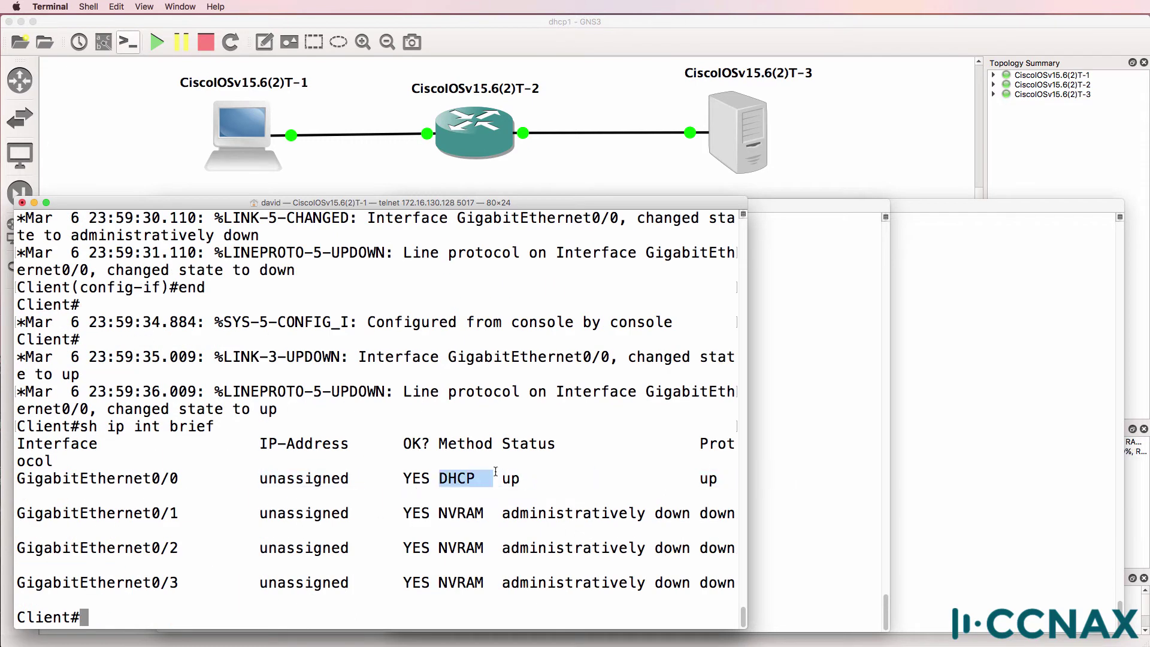
On the DHCP server, enter privileged mode and enable debug ip dhcp server packet.
{"action": "left_click", "coordinate": [946, 298]}
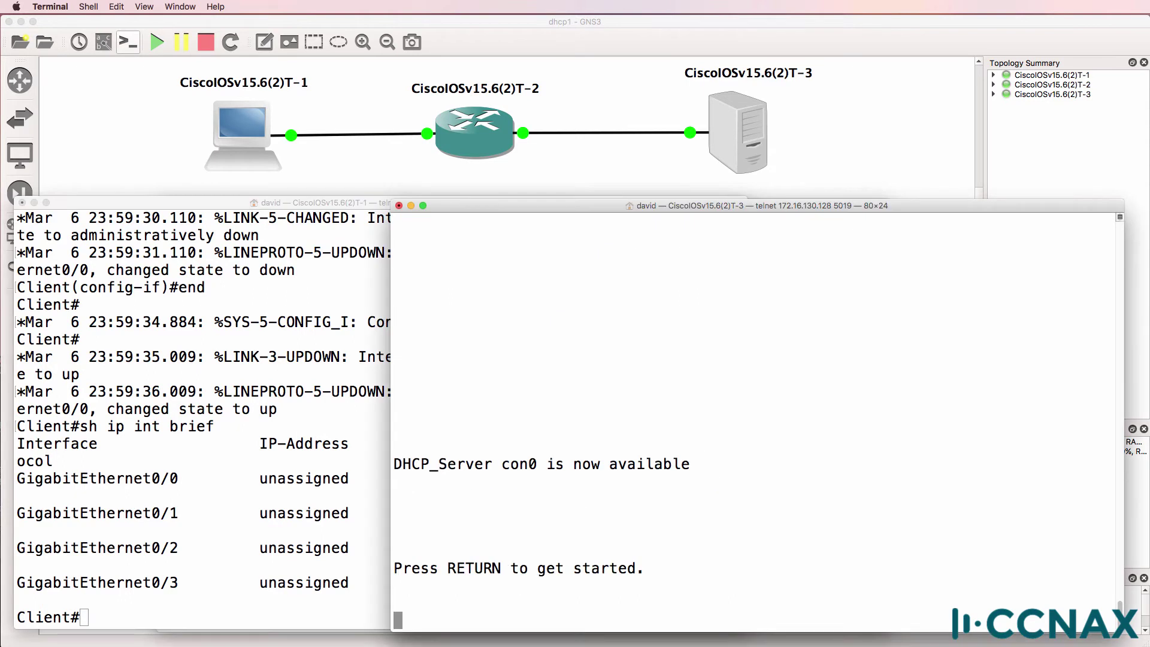
{"action": "key", "text": "Return"}
{"action": "type", "text": "en"}
{"action": "key", "text": "Return"}
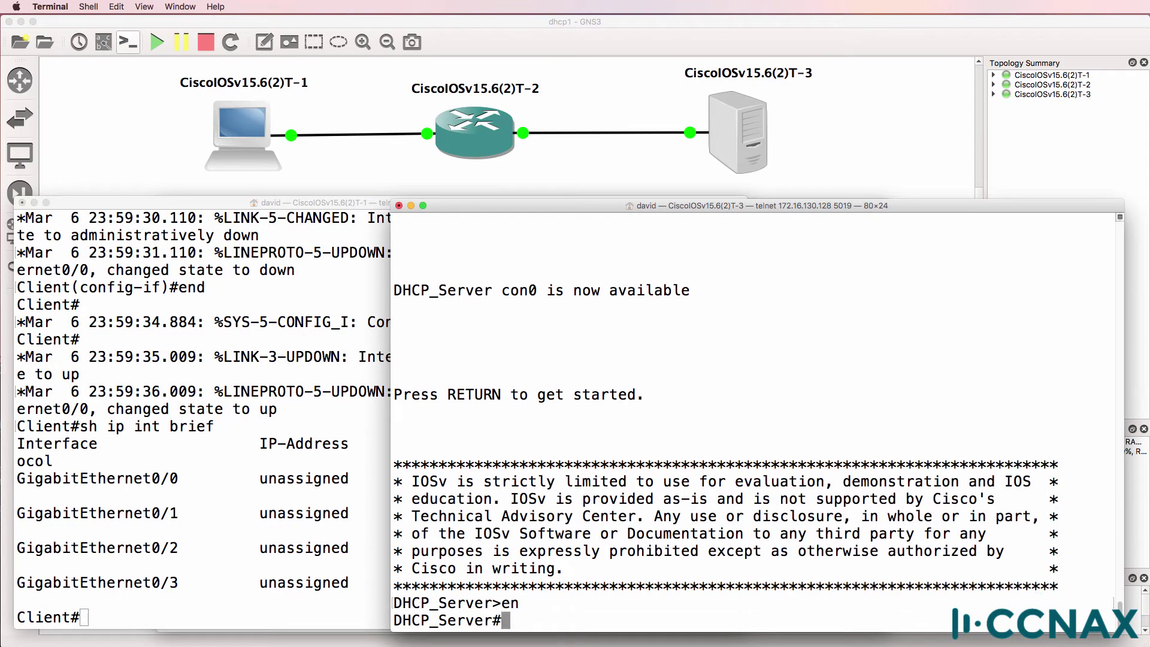
{"action": "type", "text": "debug ip dh"}
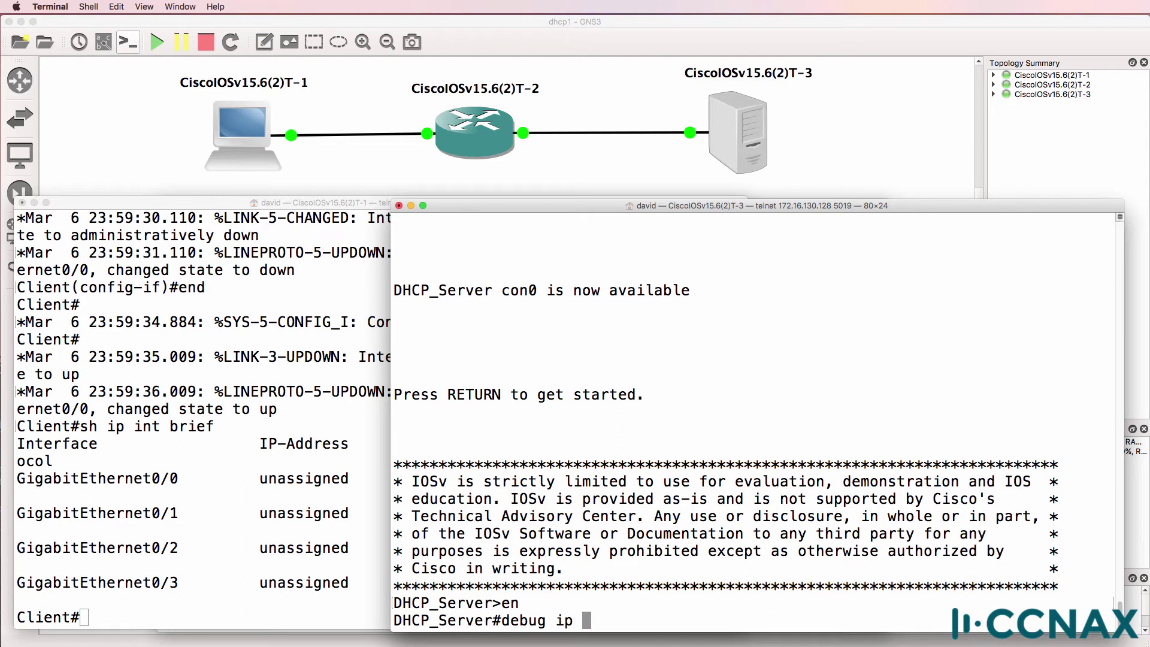
{"action": "key", "text": "Tab"}
{"action": "type", "text": "|?"}
{"action": "key", "text": "BackSpace"}
{"action": "type", "text": "?"}
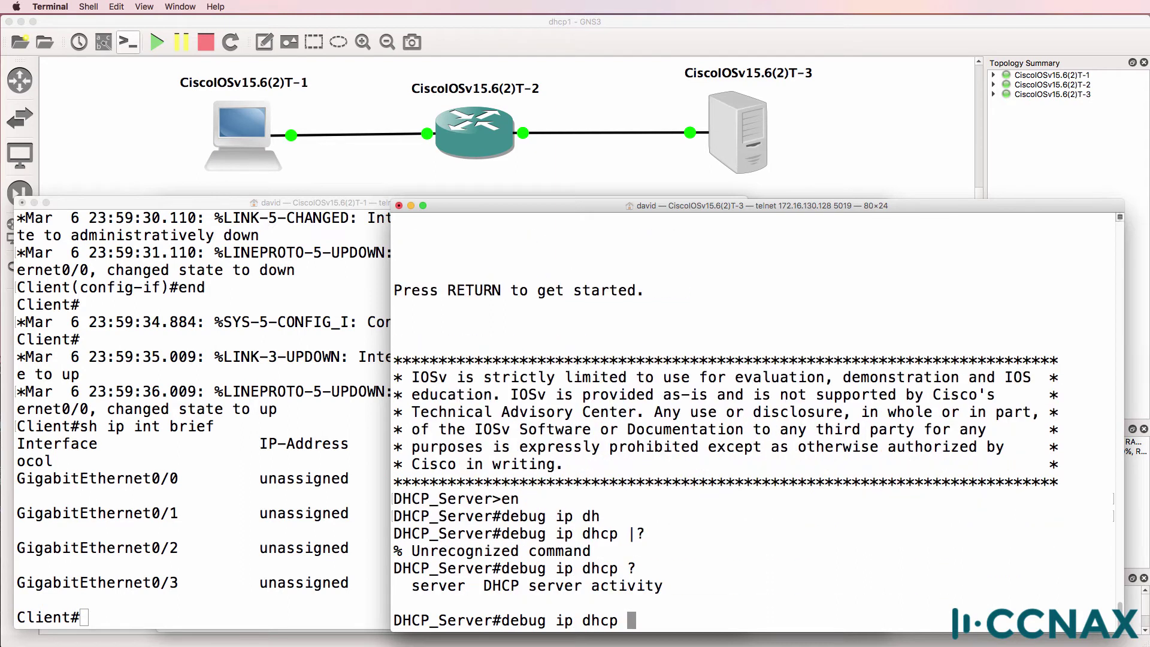
{"action": "type", "text": "ser"}
{"action": "key", "text": "Tab"}
{"action": "type", "text": "?"}
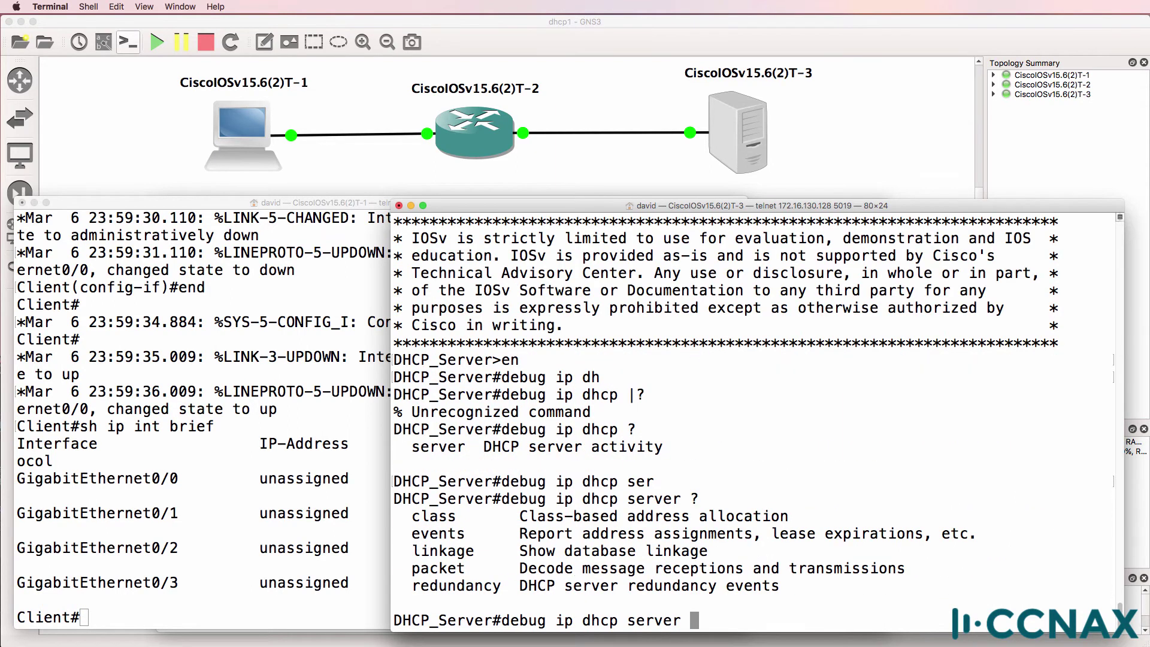
{"action": "type", "text": "pa"}
{"action": "key", "text": "Tab"}
{"action": "key", "text": "Return"}
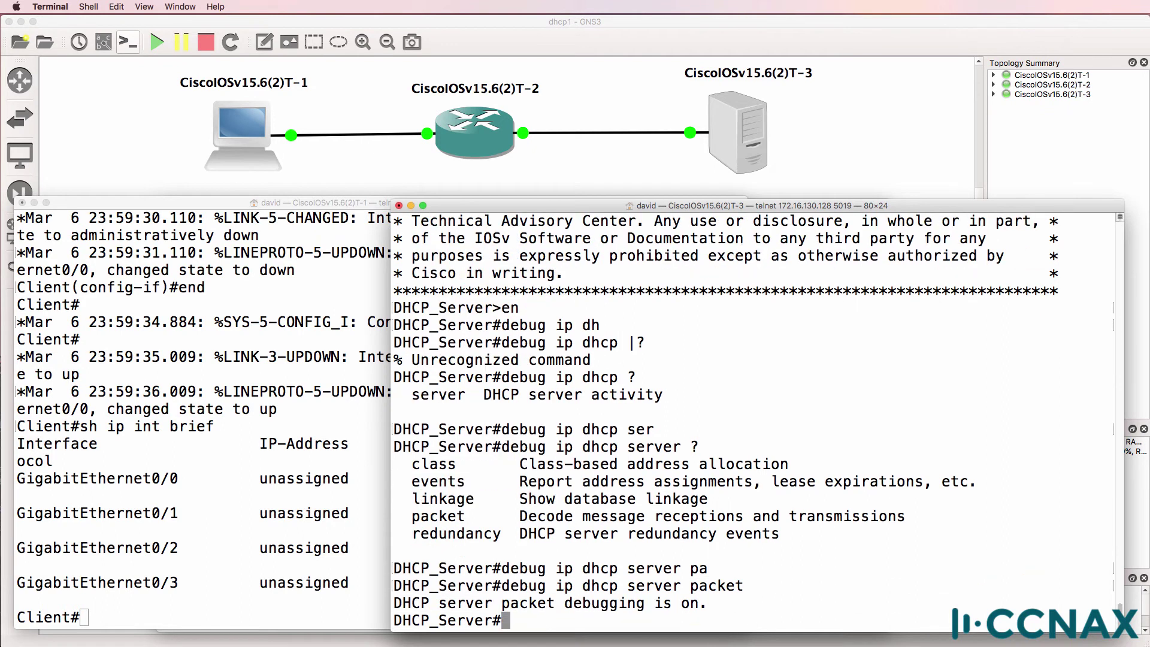
Review the debug output's client VPN and option 125 messages and the relay address 10.1.1.254.
{"action": "left_click_drag", "start_coordinate": [867, 202], "coordinate": [884, 201]}
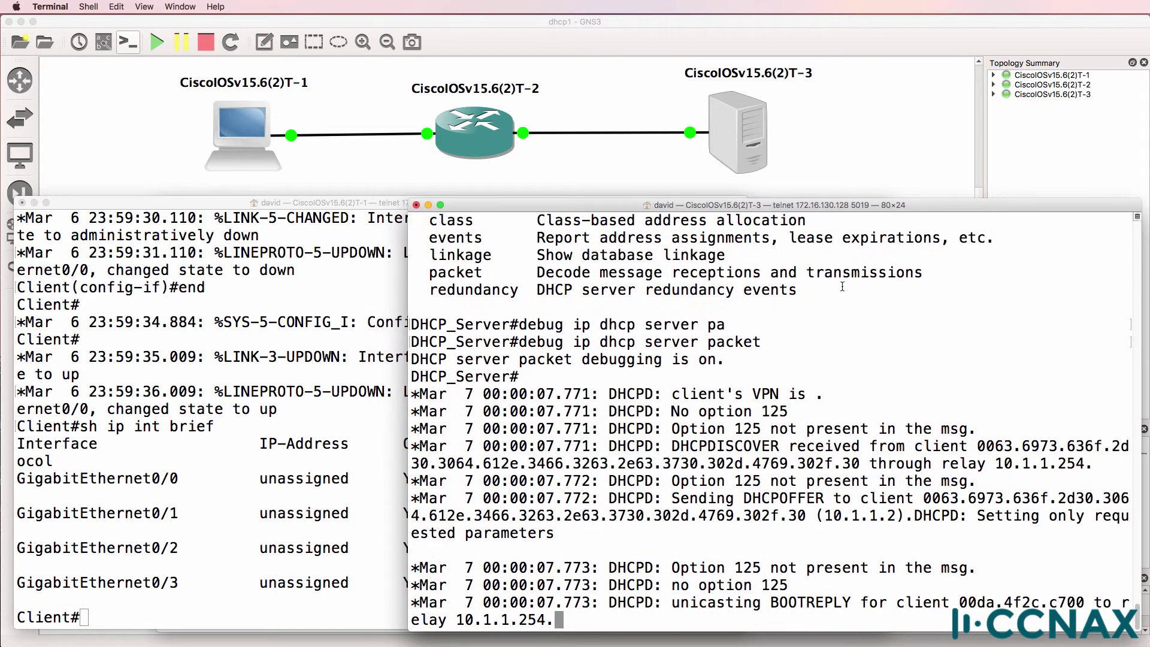
{"action": "left_click_drag", "start_coordinate": [664, 402], "coordinate": [1124, 486]}
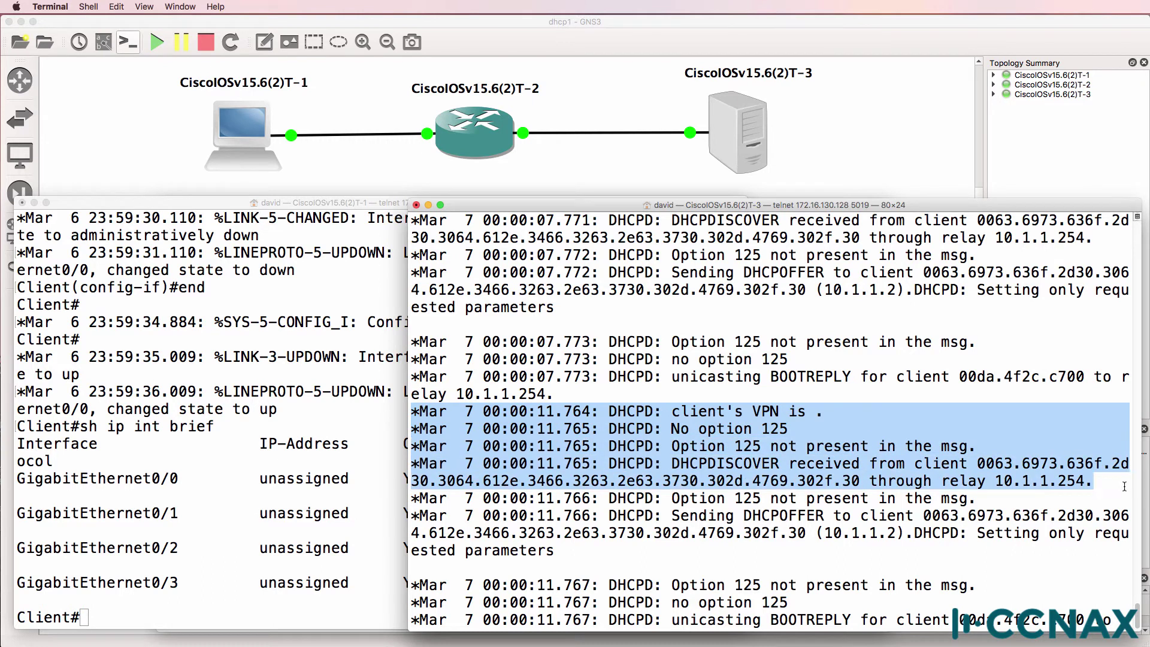
{"action": "left_click_drag", "start_coordinate": [994, 483], "coordinate": [1098, 486]}
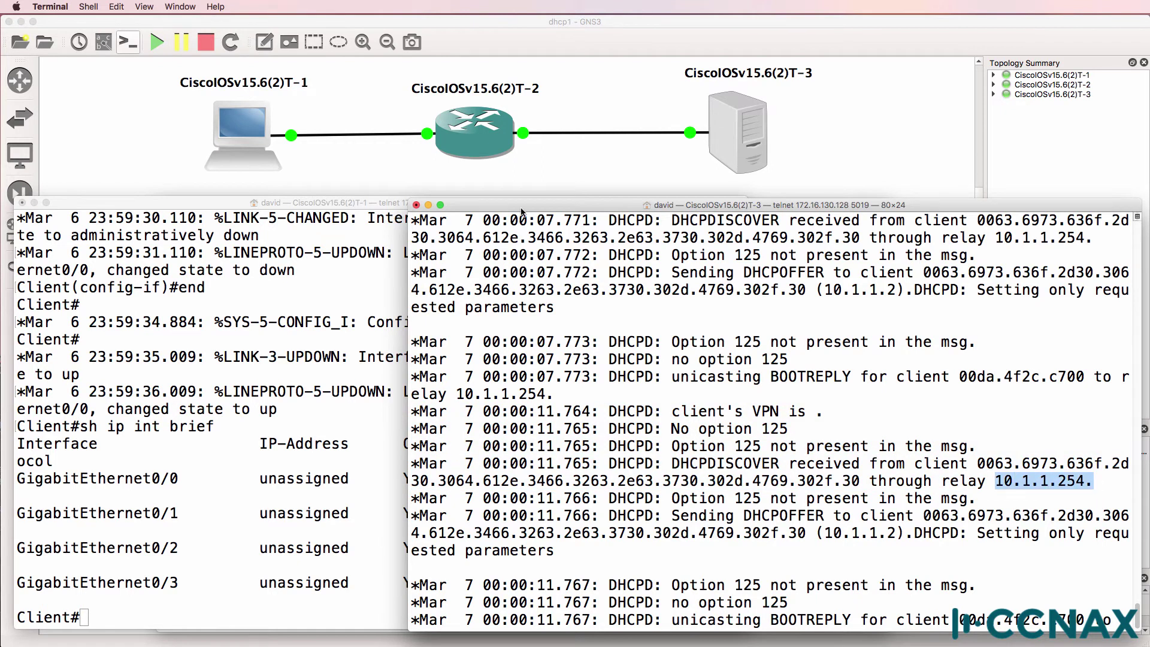
{"action": "left_click", "coordinate": [396, 205]}
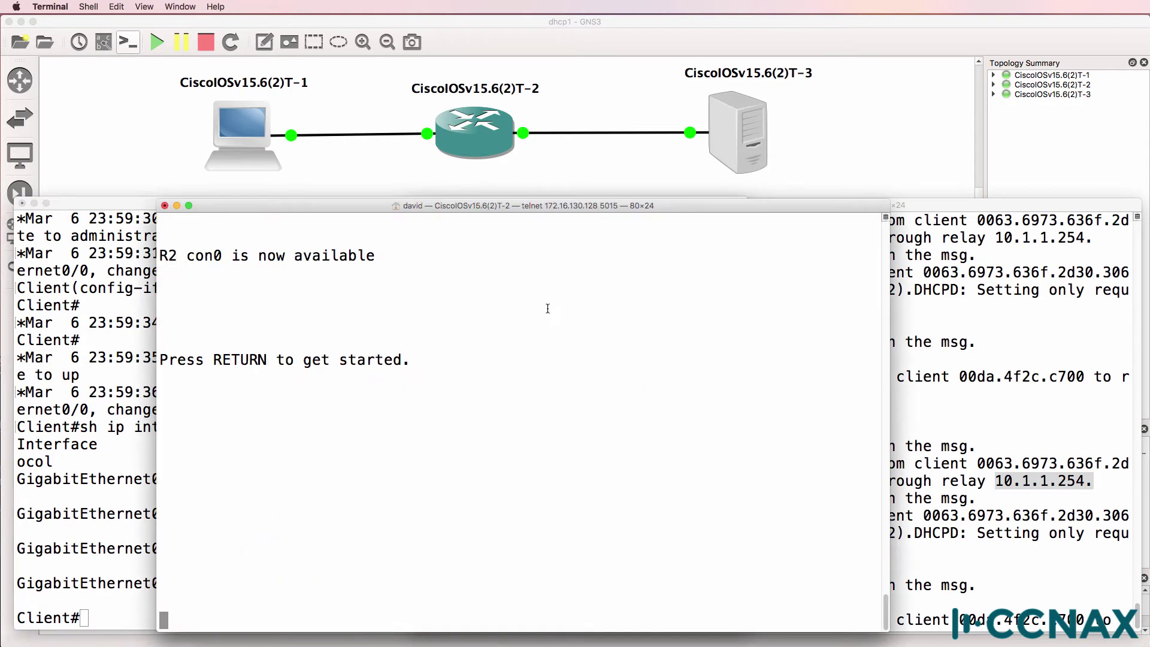
List R2's interfaces, showing GigabitEthernet0/0 at 10.1.1.254 and 0/1 at 10.1.2.254.
{"action": "left_click_drag", "start_coordinate": [482, 203], "coordinate": [478, 184]}
{"action": "key", "text": "Return"}
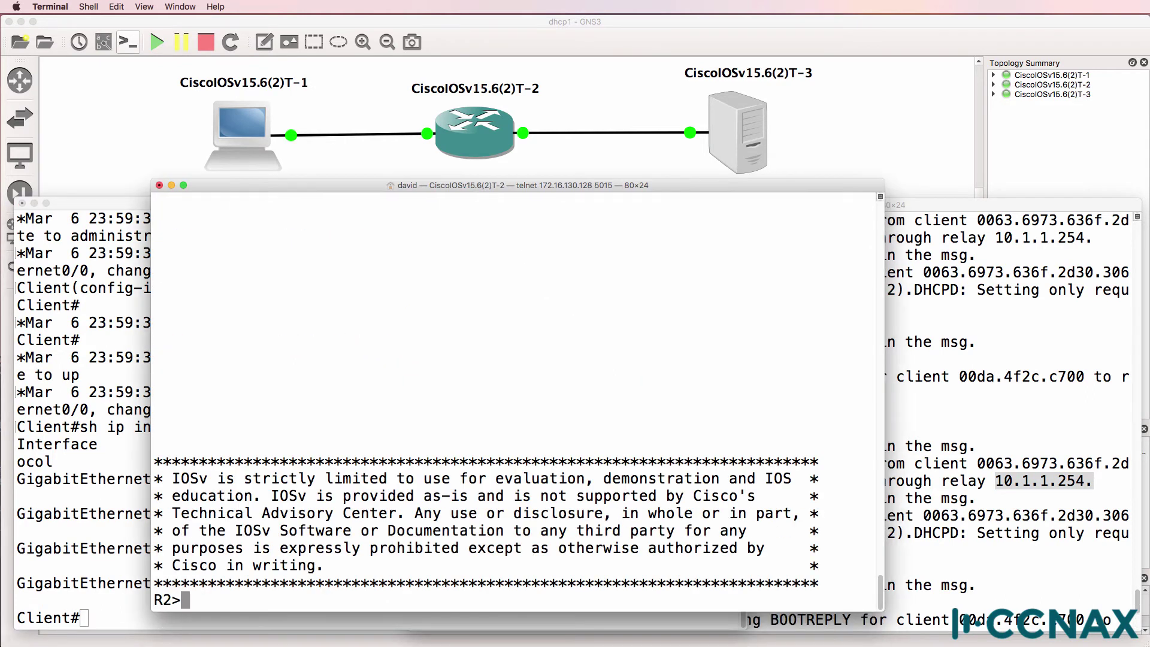
{"action": "type", "text": "en"}
{"action": "key", "text": "Return"}
{"action": "type", "text": "sh ip int brief"}
{"action": "key", "text": "Return"}
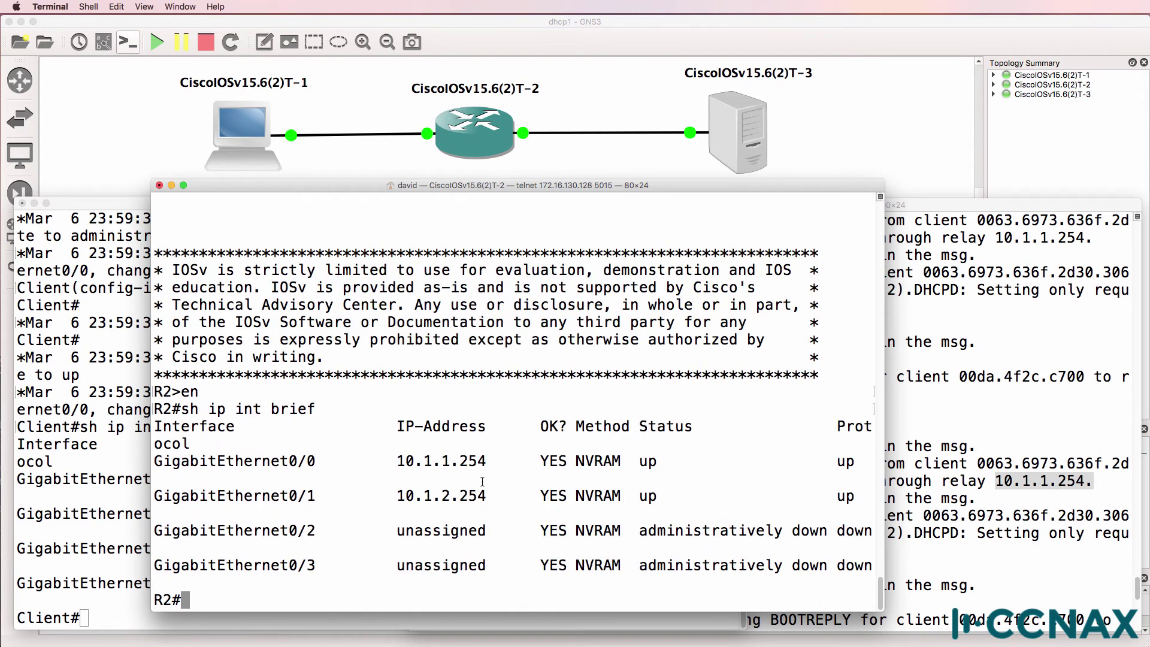
{"action": "left_click_drag", "start_coordinate": [495, 463], "coordinate": [396, 458]}
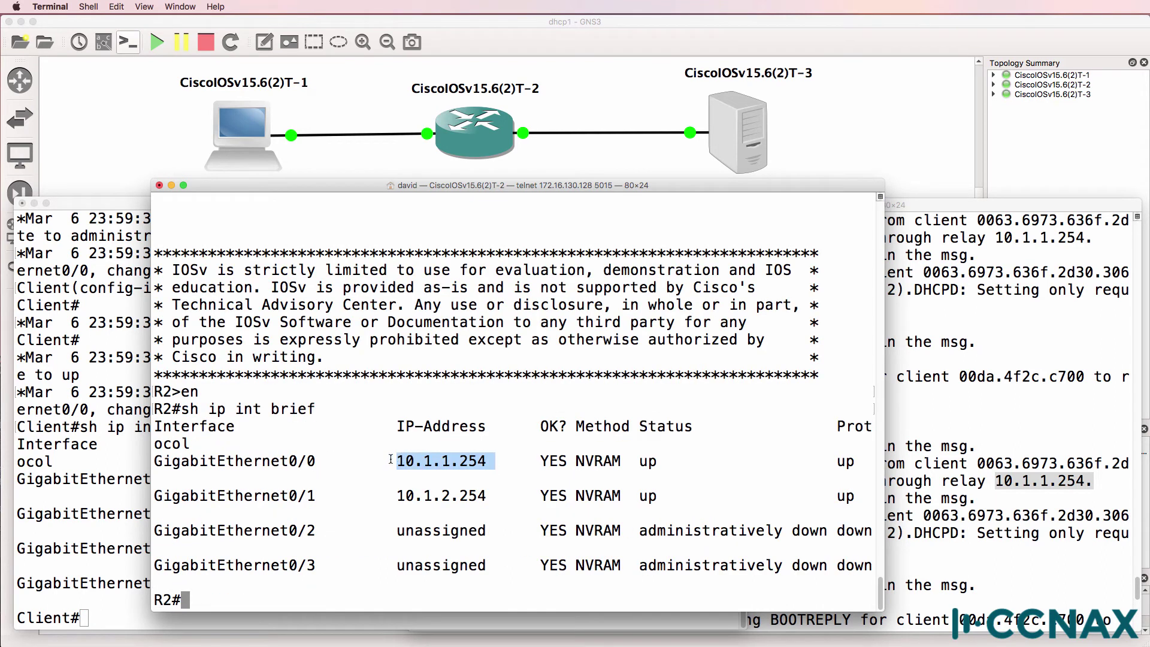
In the server's debug output, highlight the relayed DHCPDISCOVER and the option 125 not present message.
{"action": "left_click", "coordinate": [958, 503]}
{"action": "left_click_drag", "start_coordinate": [1096, 481], "coordinate": [411, 464]}
{"action": "left_click_drag", "start_coordinate": [645, 500], "coordinate": [1010, 502]}
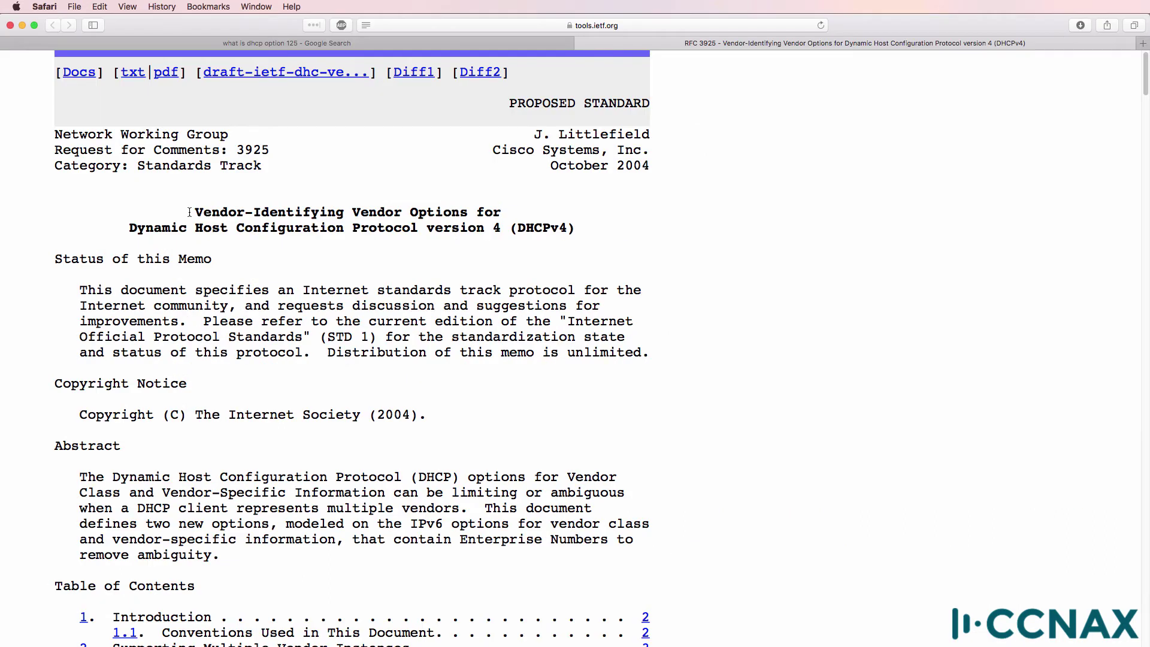
Search the RFC 3925 page for 125 and read the option's description.
{"action": "left_click_drag", "start_coordinate": [189, 212], "coordinate": [613, 226]}
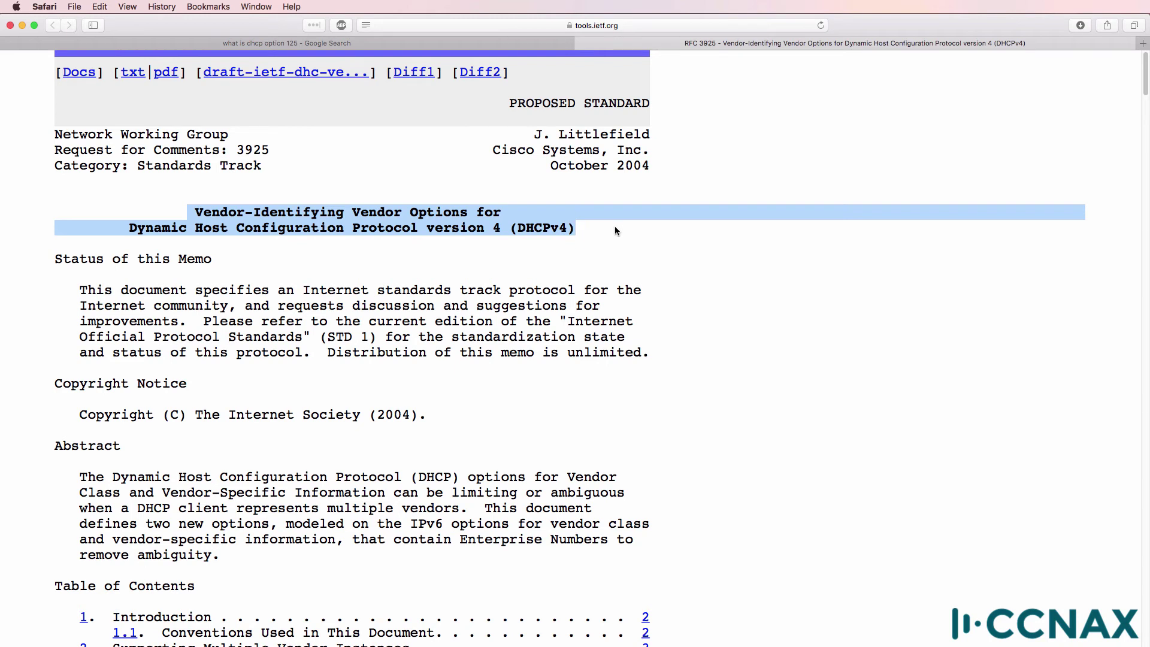
{"action": "key", "text": "super+f"}
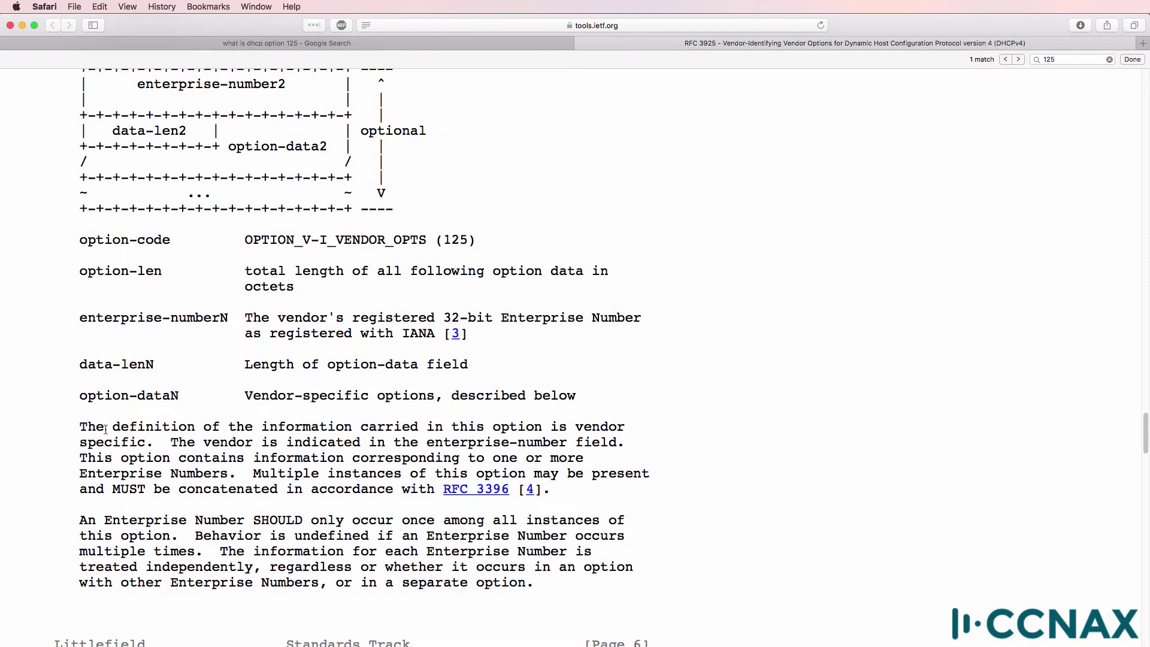
{"action": "left_click_drag", "start_coordinate": [80, 427], "coordinate": [770, 511]}
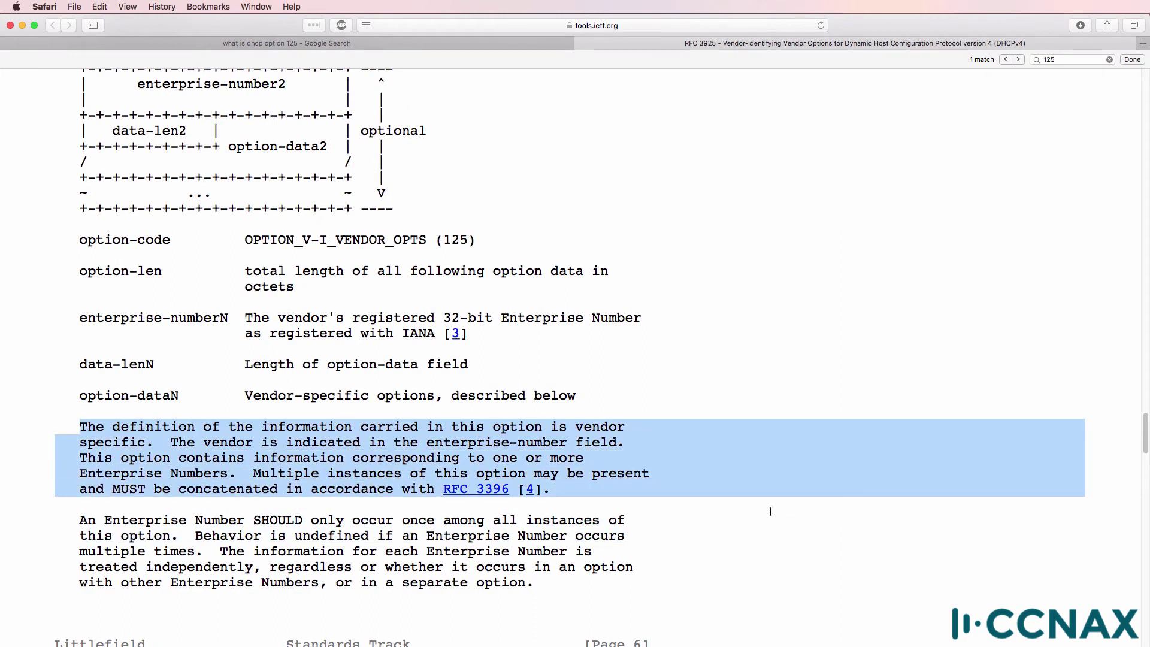
{"action": "key", "text": "super+Tab"}
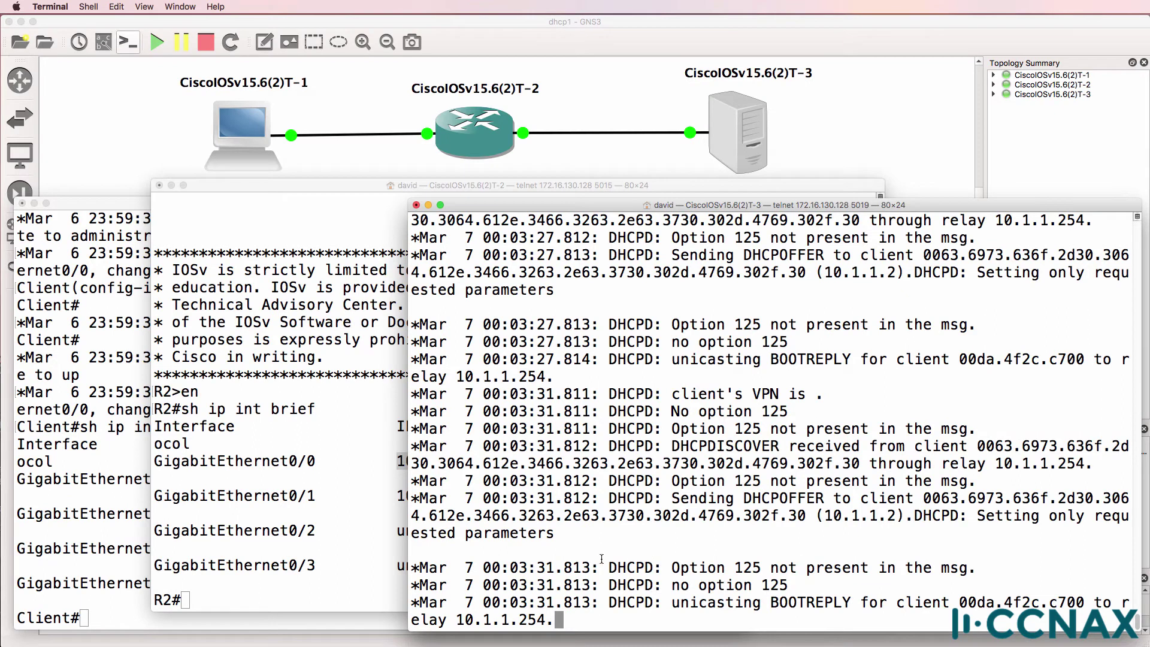
Show R2's GigabitEthernet0/0 running config with sh run int g0/0, highlighting ip helper-address 10.1.2.1.
{"action": "left_click_drag", "start_coordinate": [412, 566], "coordinate": [1142, 593]}
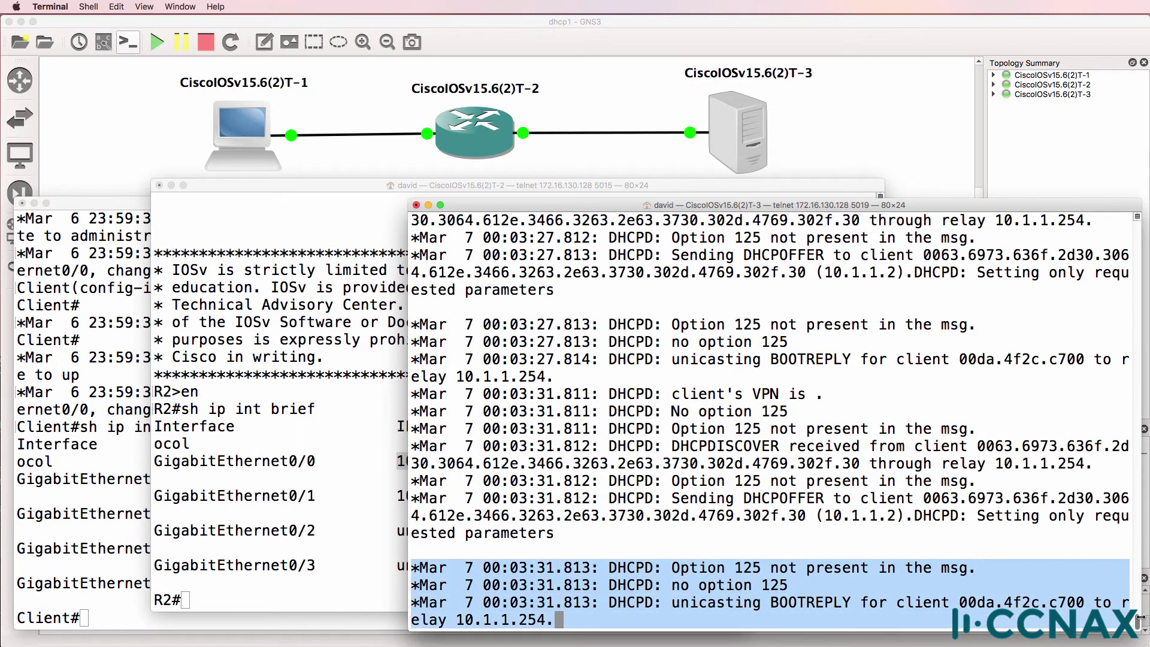
{"action": "key", "text": "Return"}
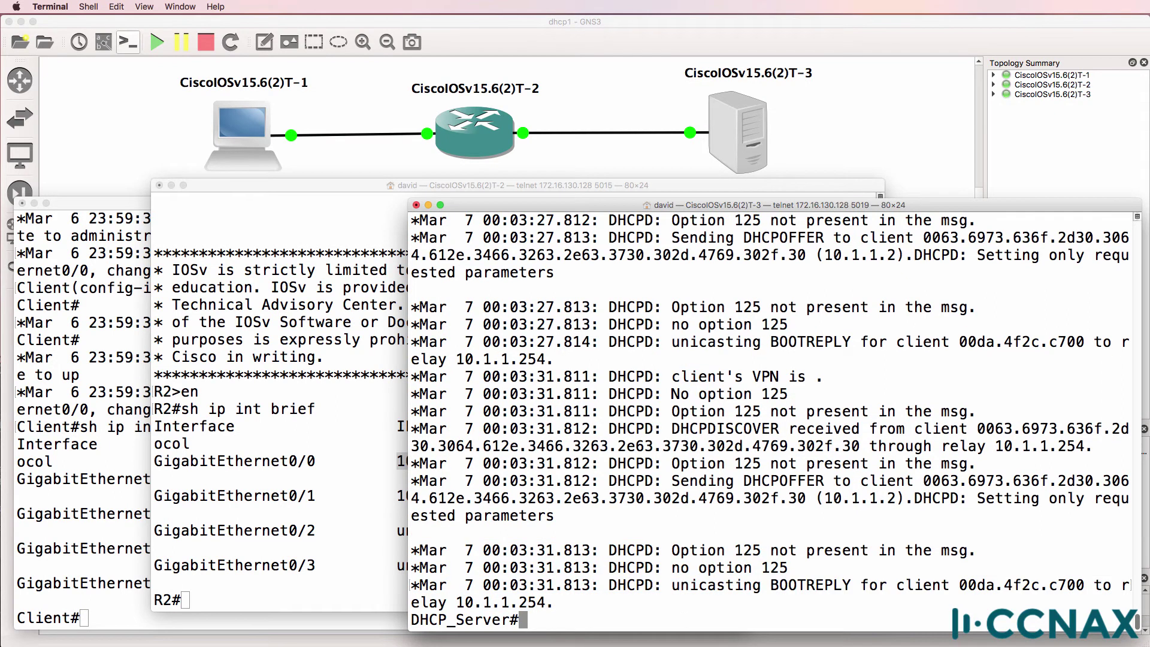
{"action": "left_click", "coordinate": [345, 523]}
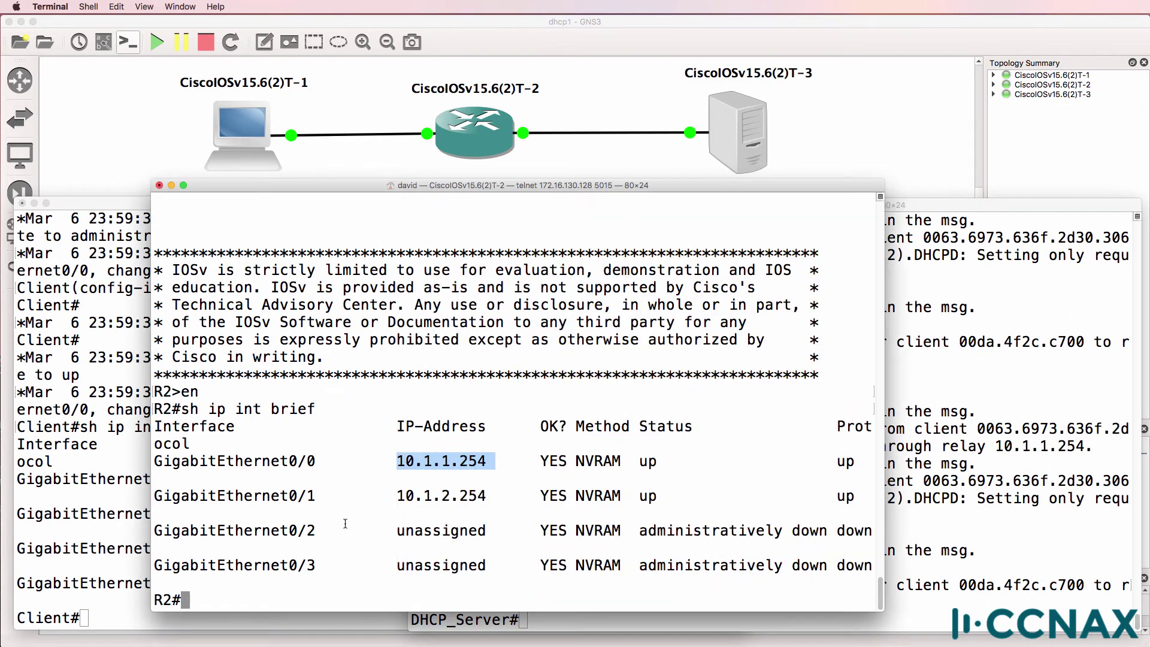
{"action": "type", "text": "sh run int g0/0"}
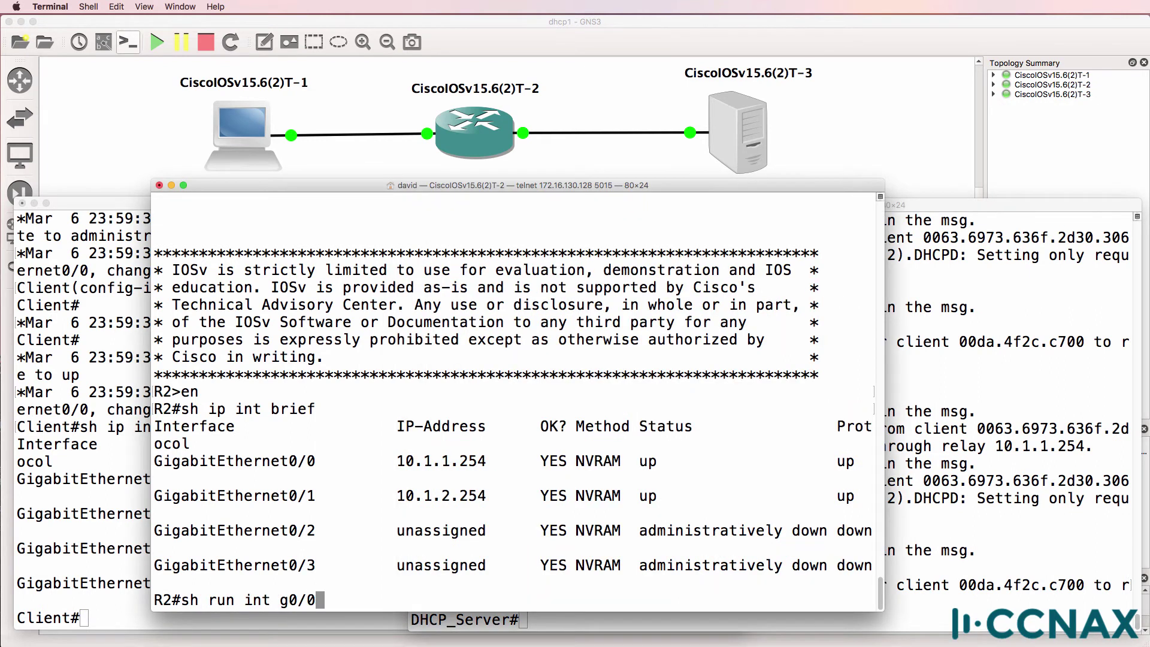
{"action": "key", "text": "Return"}
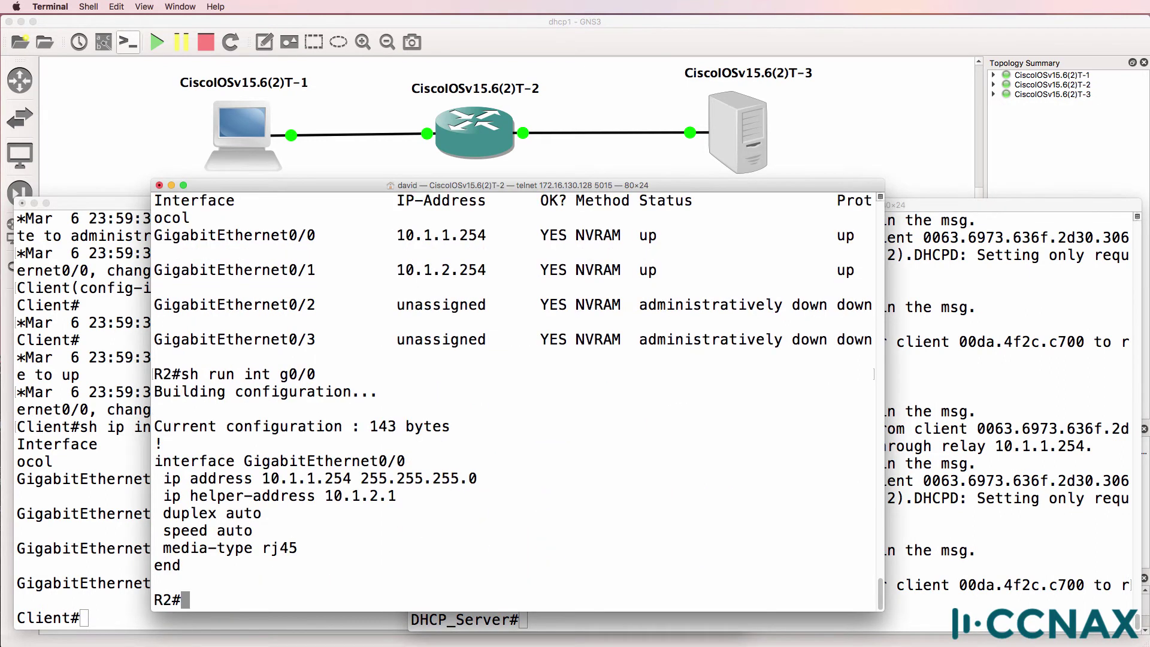
{"action": "left_click_drag", "start_coordinate": [396, 502], "coordinate": [150, 499]}
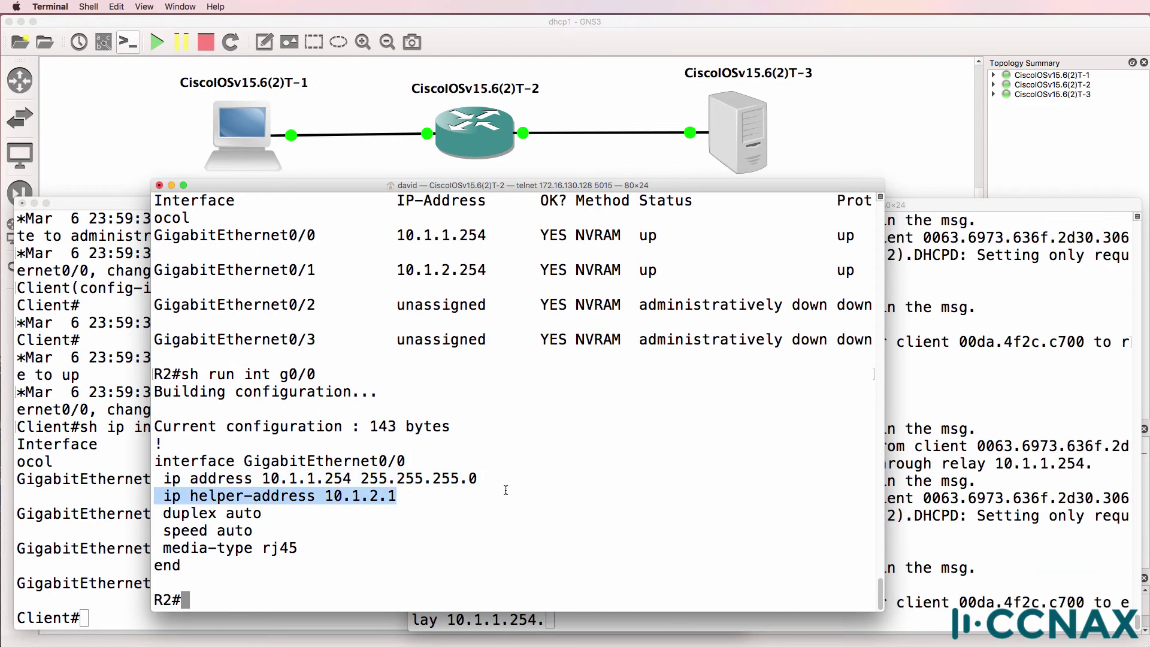
{"action": "left_click", "coordinate": [925, 495]}
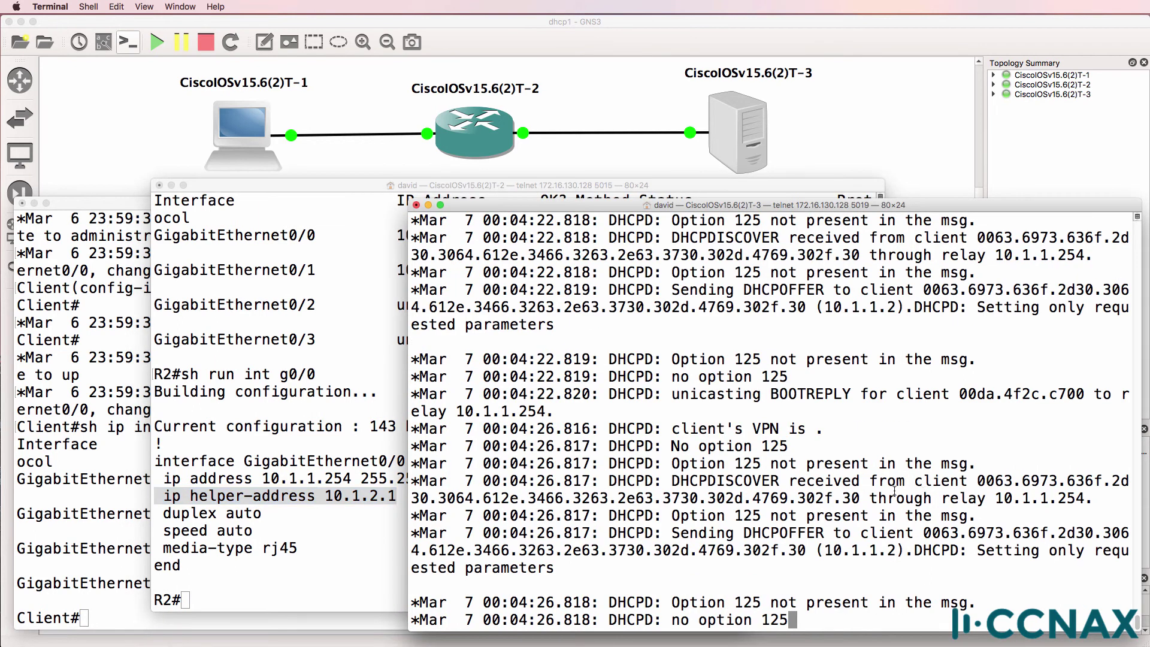
Ping the DHCP server at 10.1.2.1 from R2, getting 5/5 replies.
{"action": "left_click_drag", "start_coordinate": [559, 379], "coordinate": [917, 617]}
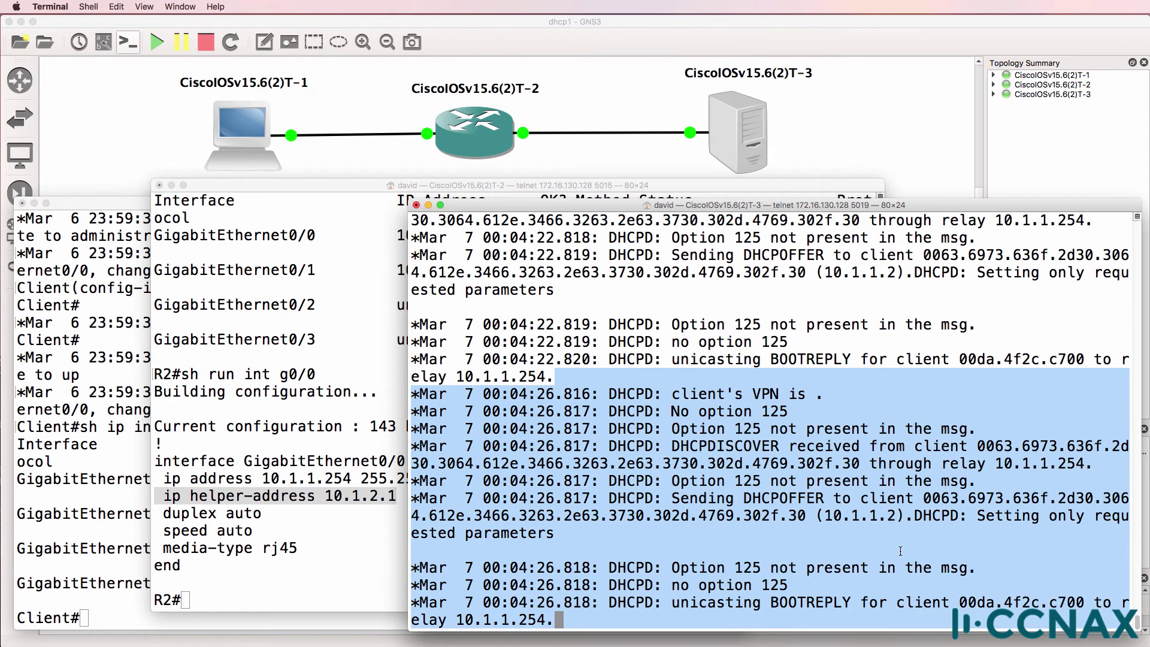
{"action": "left_click_drag", "start_coordinate": [917, 617], "coordinate": [1058, 624]}
{"action": "left_click", "coordinate": [306, 497]}
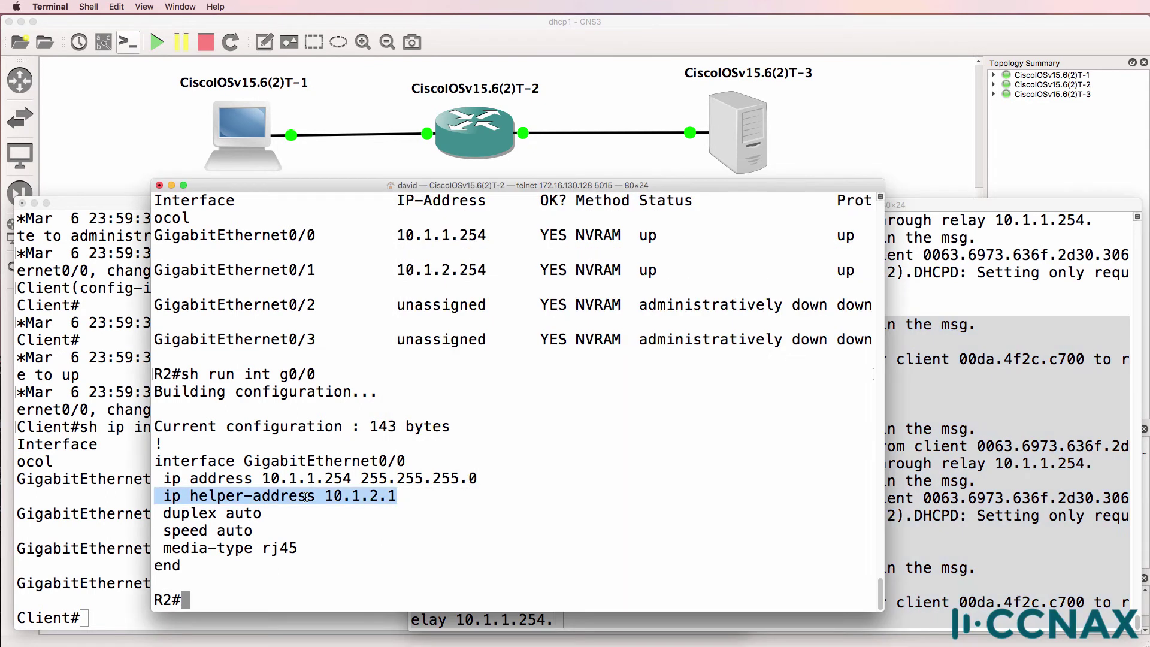
{"action": "type", "text": "ping 10.1.2.1"}
{"action": "key", "text": "Return"}
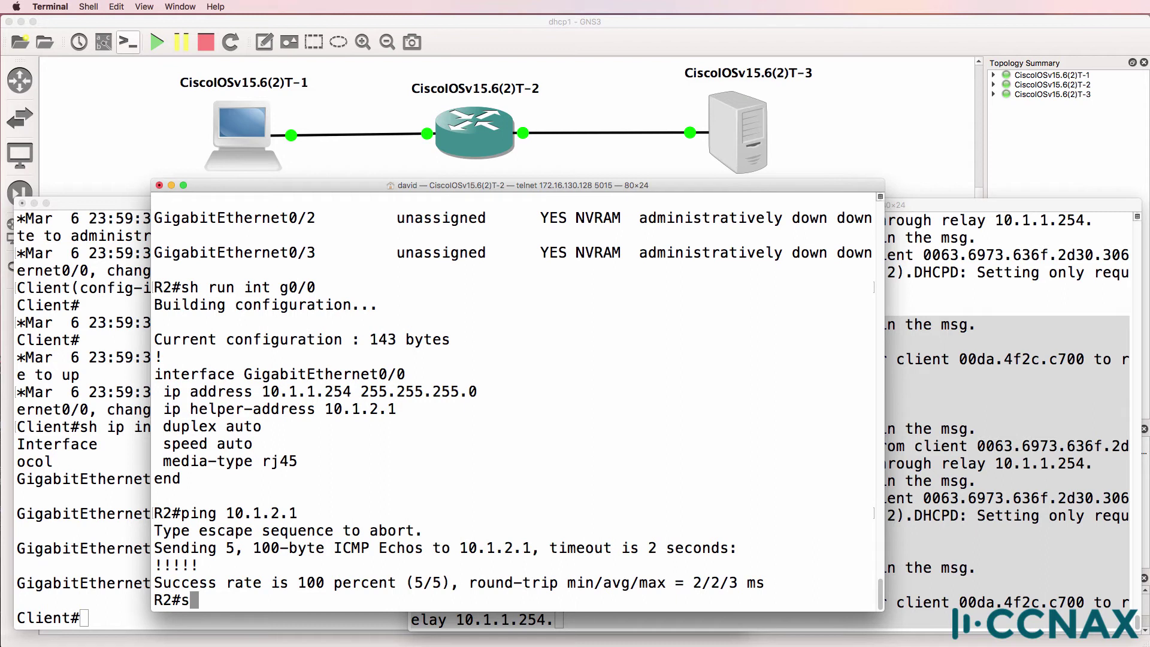
{"action": "left_click_drag", "start_coordinate": [406, 411], "coordinate": [161, 411]}
Turn off all debugging on the DHCP server with 'un all'.
{"action": "left_click", "coordinate": [1026, 366]}
{"action": "key", "text": "Return"}
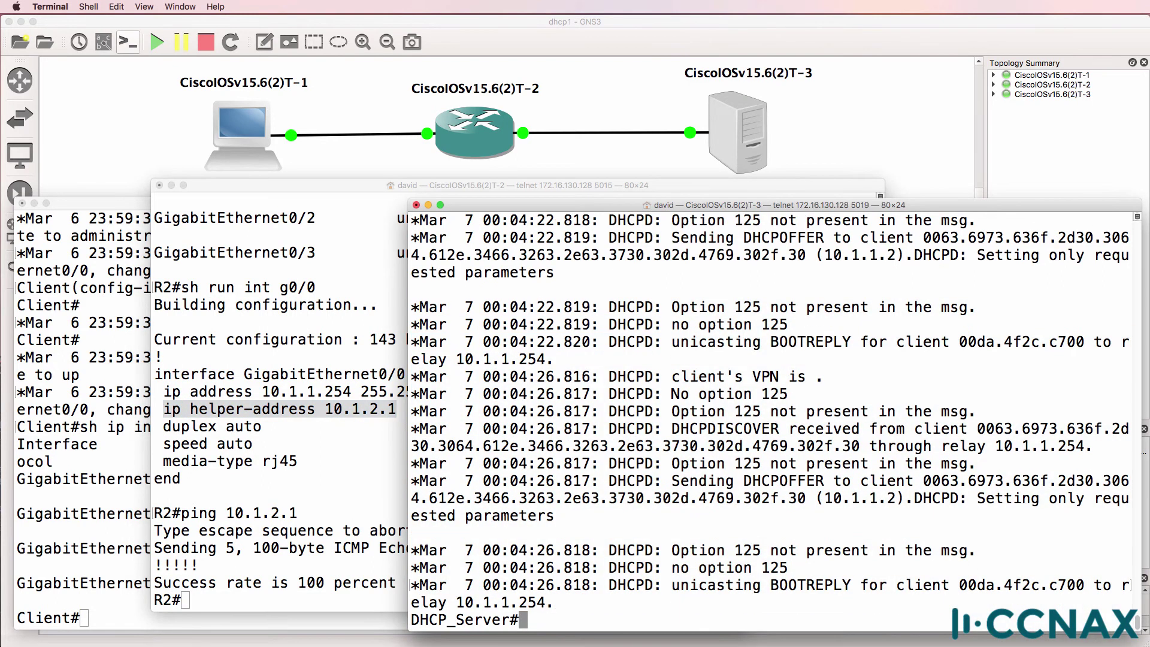
{"action": "type", "text": "sh"}
{"action": "key", "text": "BackSpace"}
{"action": "key", "text": "BackSpace"}
{"action": "key", "text": "BackSpace"}
{"action": "type", "text": "un all"}
{"action": "key", "text": "Return"}
View the server's running config, noting pcpool's network 10.1.1.0 and default-router 10.1.1.254.
{"action": "type", "text": "sh run"}
{"action": "key", "text": "Return"}
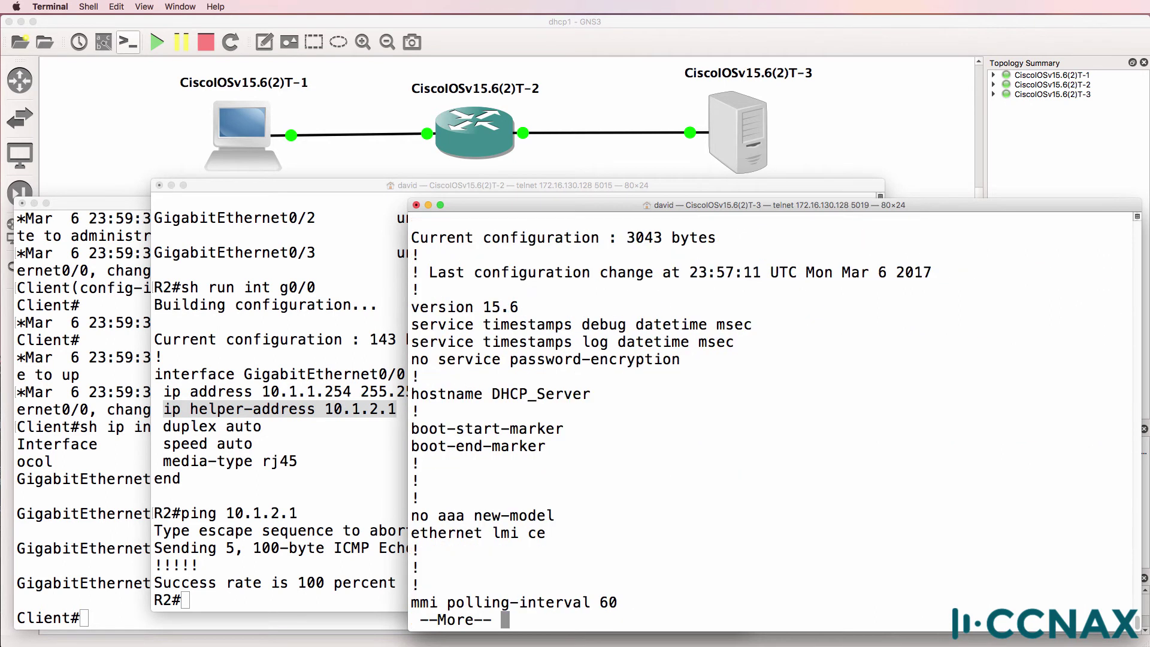
{"action": "key", "text": "space"}
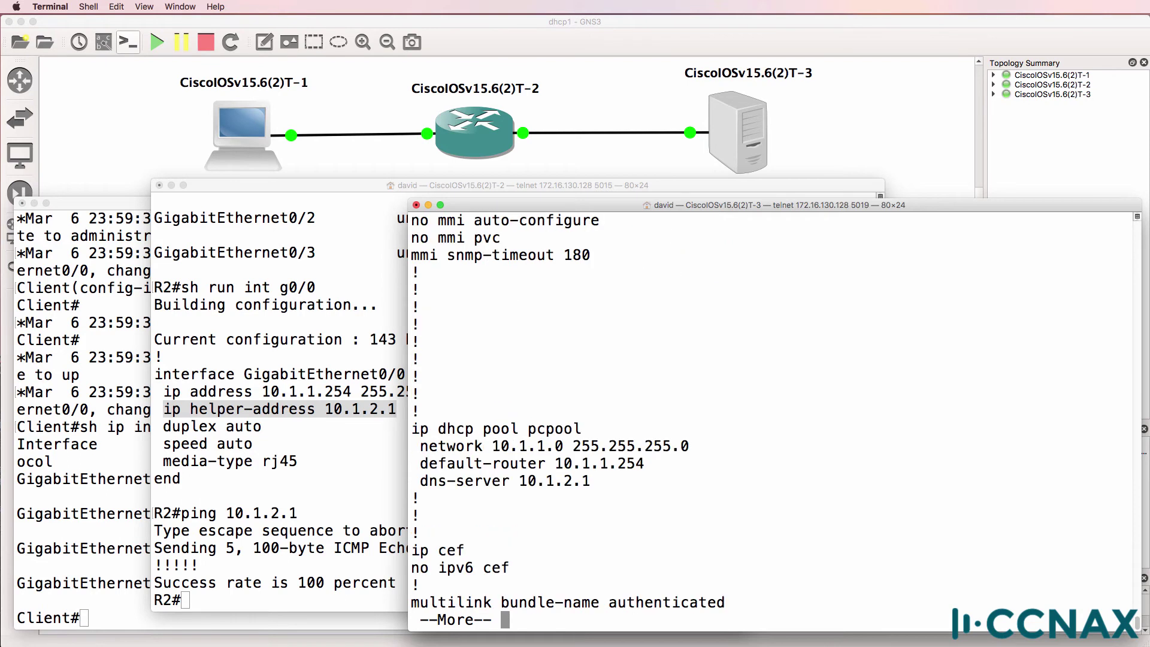
{"action": "left_click_drag", "start_coordinate": [429, 395], "coordinate": [651, 479]}
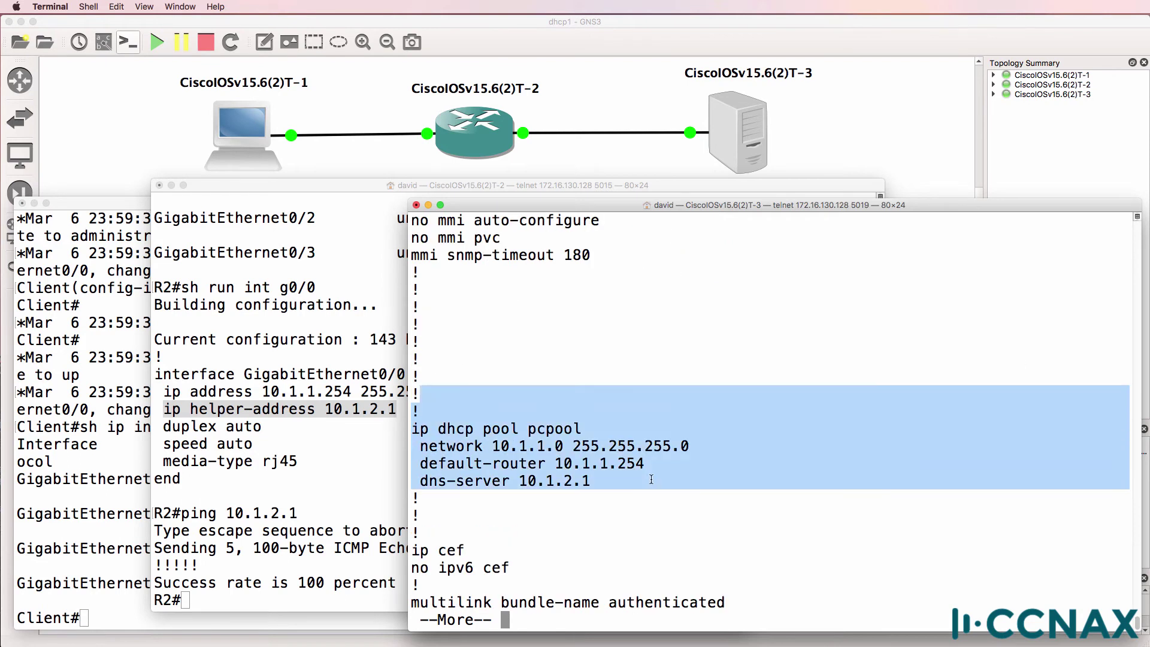
{"action": "left_click", "coordinate": [482, 462]}
{"action": "left_click_drag", "start_coordinate": [419, 446], "coordinate": [878, 448]}
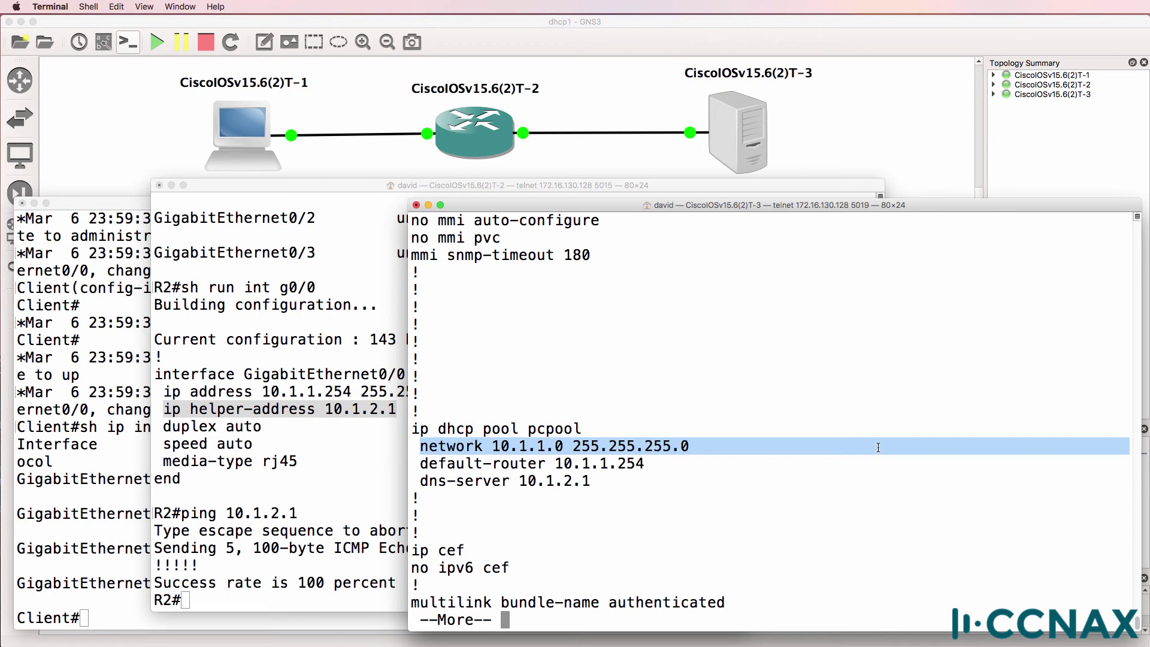
{"action": "left_click_drag", "start_coordinate": [419, 465], "coordinate": [662, 458]}
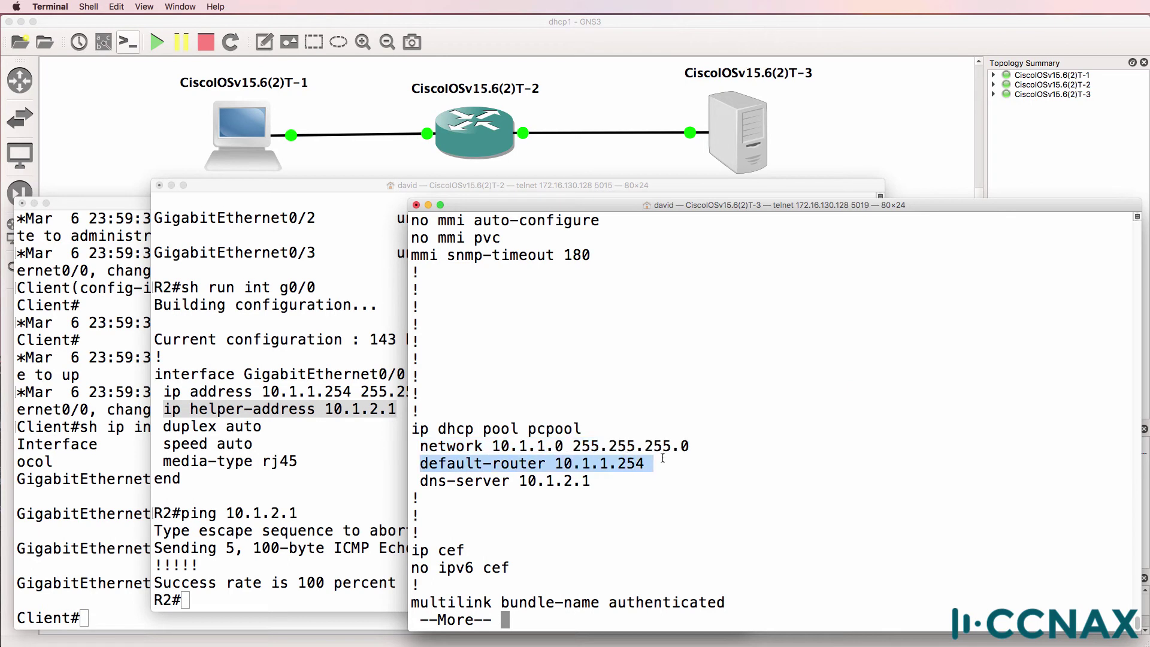
Recheck R2's interfaces, confirming GigabitEthernet0/0 at 10.1.1.254.
{"action": "key", "text": "super+grave"}
{"action": "type", "text": "sh "}
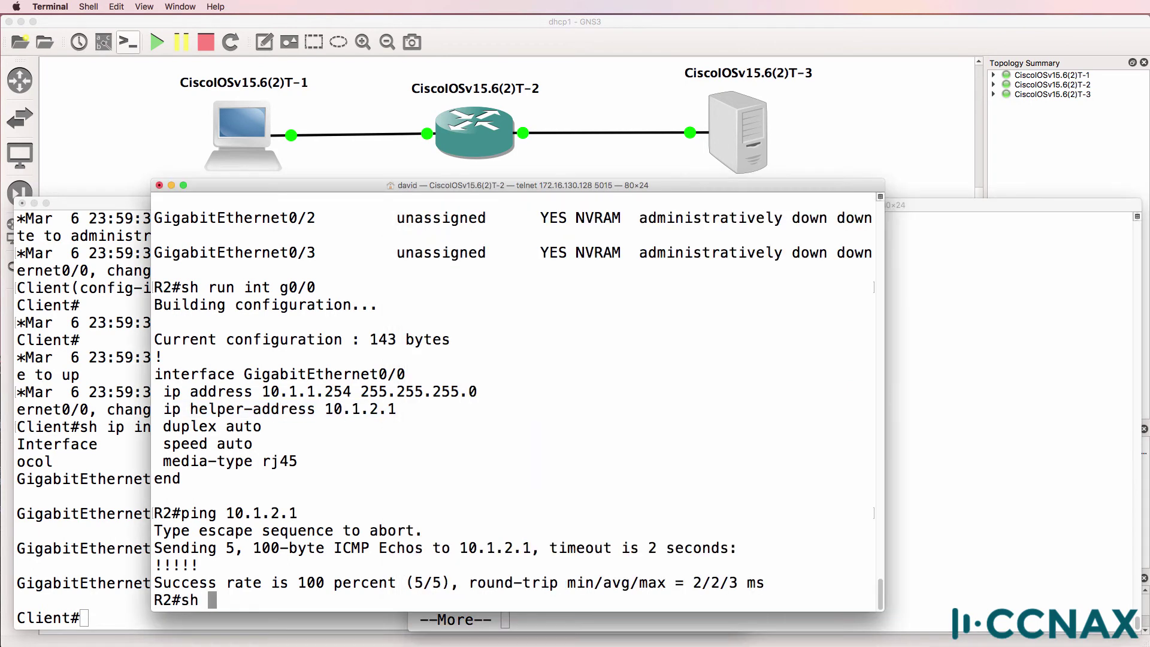
{"action": "type", "text": "ip int brief"}
{"action": "key", "text": "Return"}
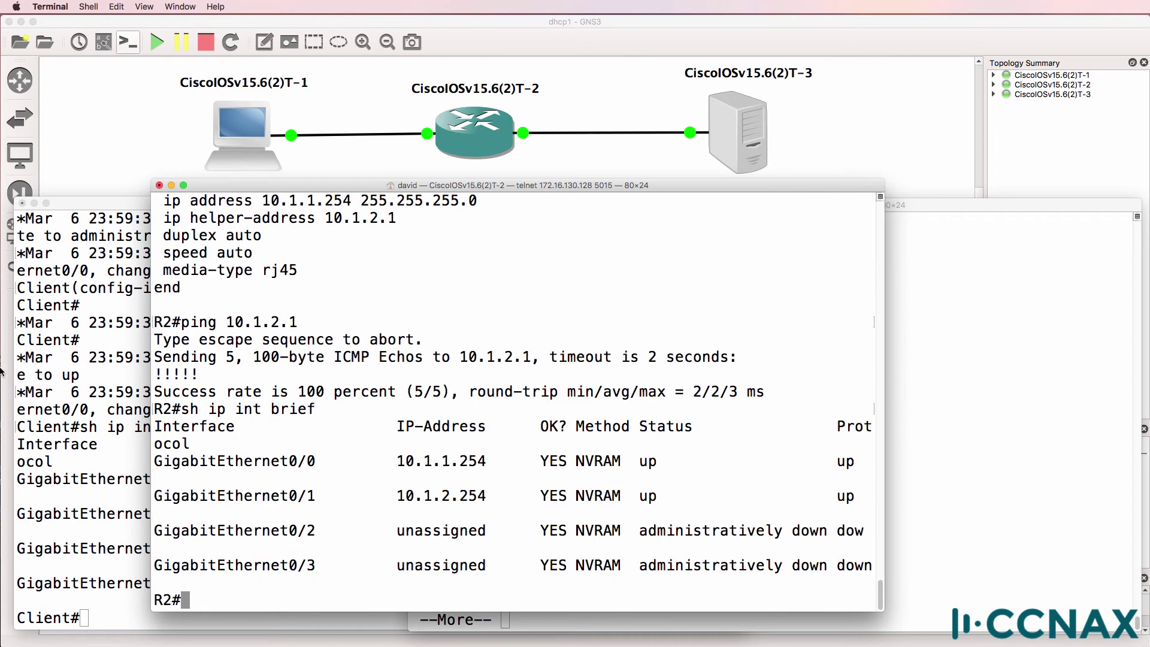
{"action": "left_click_drag", "start_coordinate": [154, 461], "coordinate": [881, 465]}
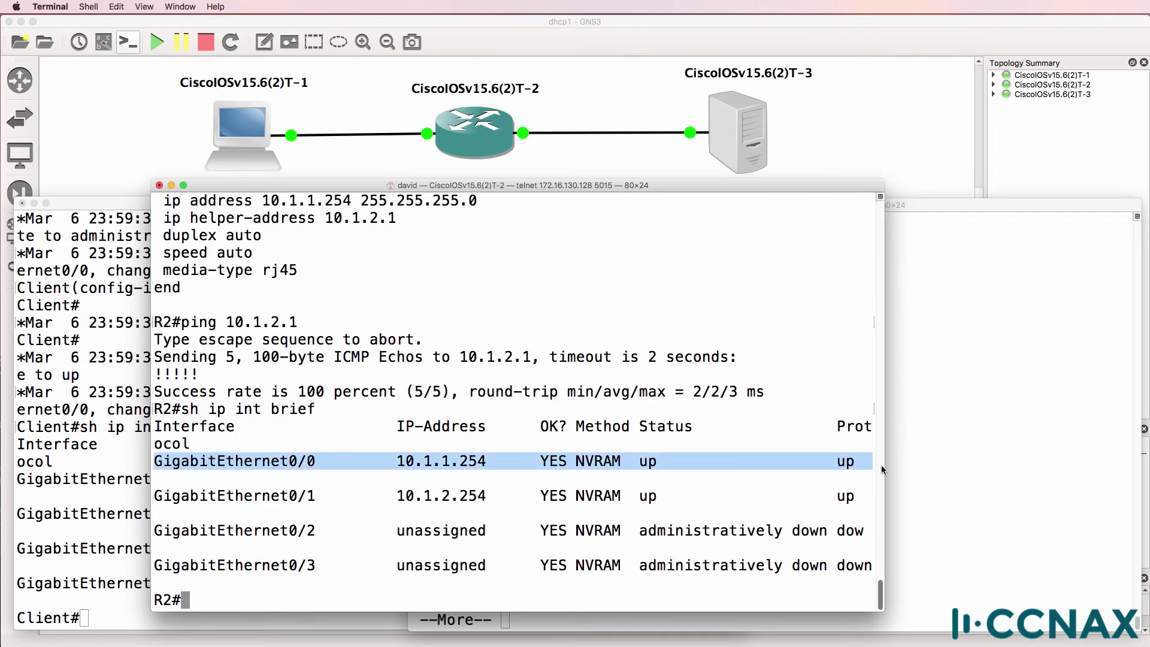
Note pcpool's dns-server 10.1.2.1 and list the server's interfaces, showing Gi0/0 at 10.1.2.1.
{"action": "left_click", "coordinate": [975, 418]}
{"action": "left_click_drag", "start_coordinate": [420, 481], "coordinate": [671, 486]}
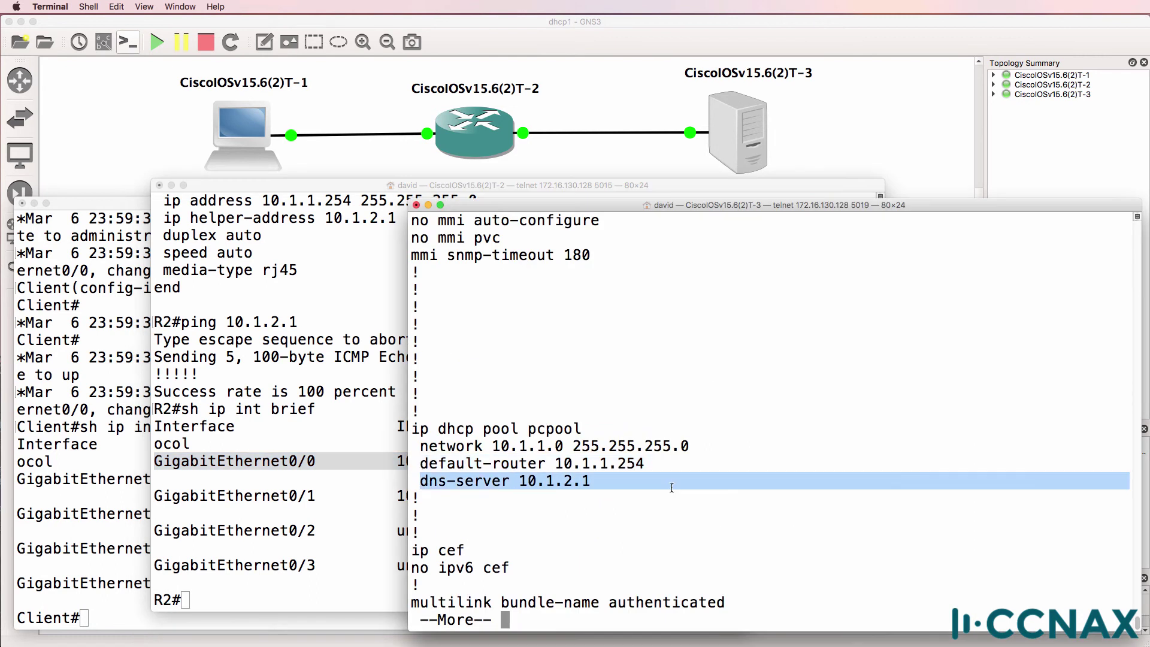
{"action": "type", "text": "q"}
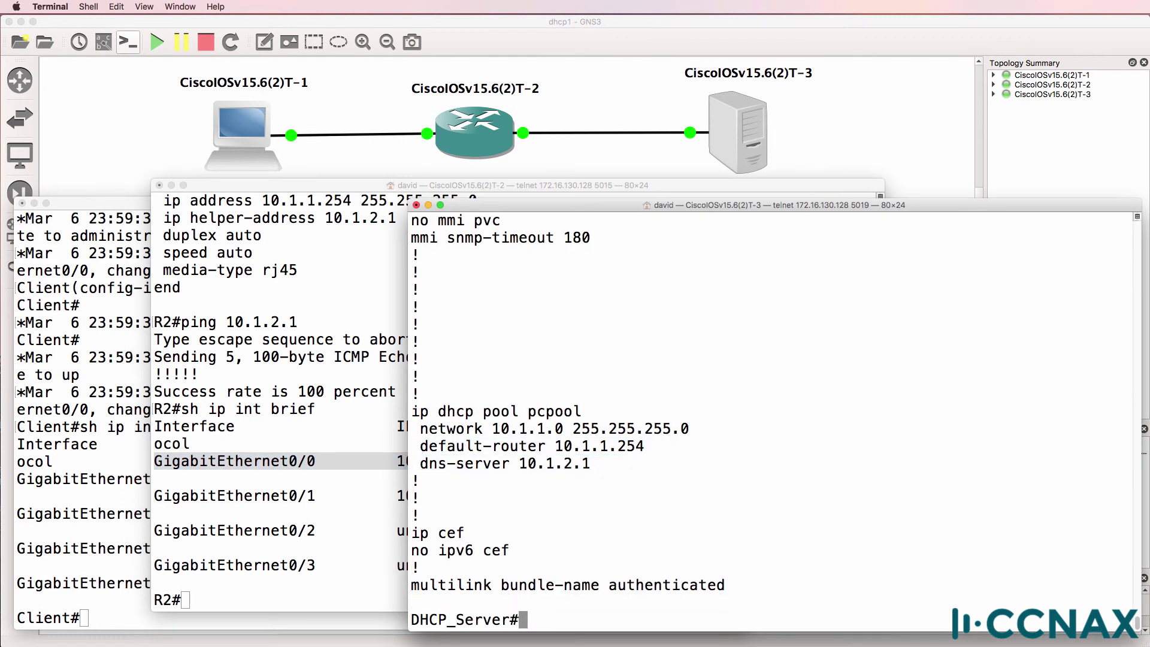
{"action": "type", "text": "sh ip int brief"}
{"action": "key", "text": "Return"}
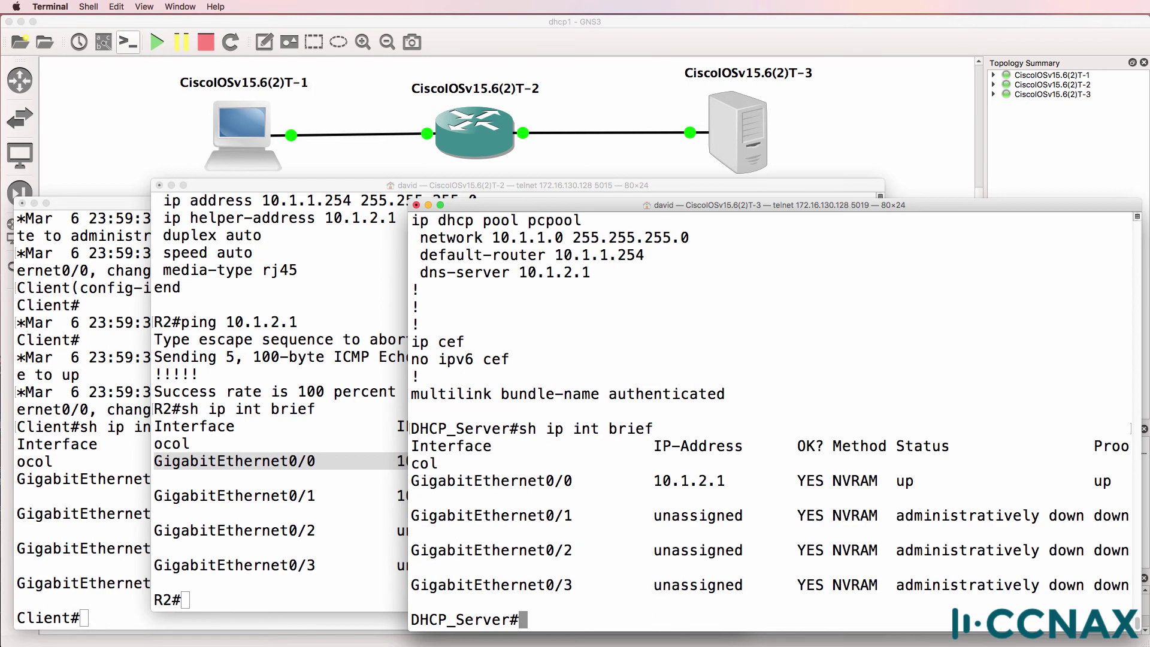
{"action": "left_click_drag", "start_coordinate": [752, 482], "coordinate": [593, 483]}
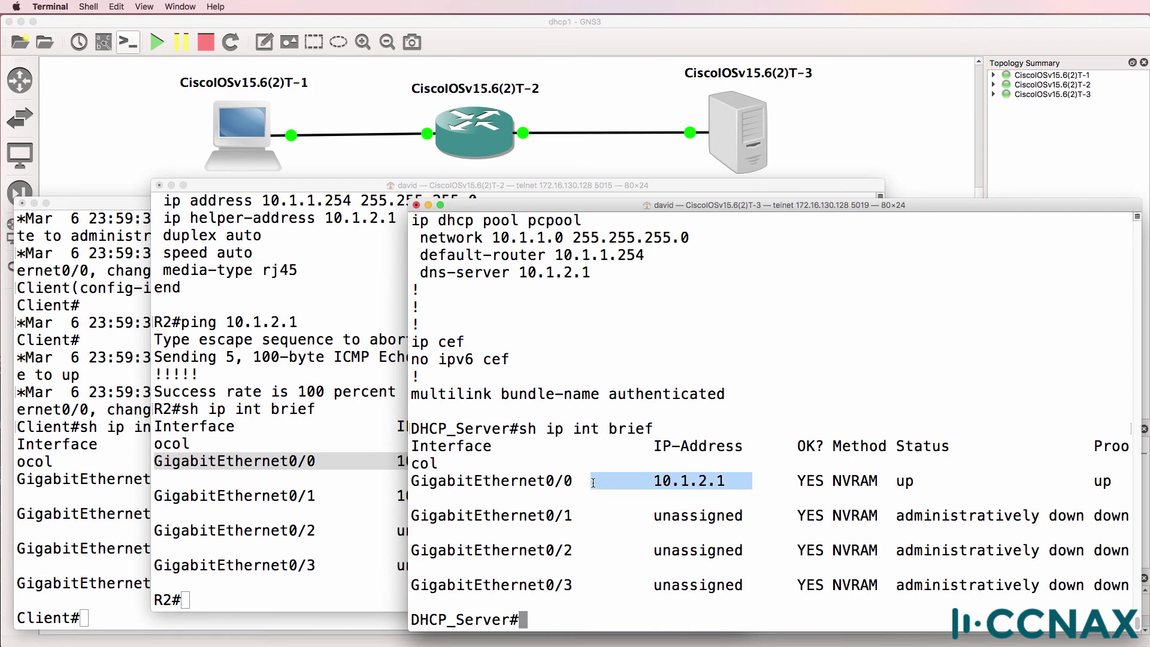
Page through the server's running config, selecting the pcpool block and GigabitEthernet0/0 configuration.
{"action": "type", "text": "sh run"}
{"action": "key", "text": "Return"}
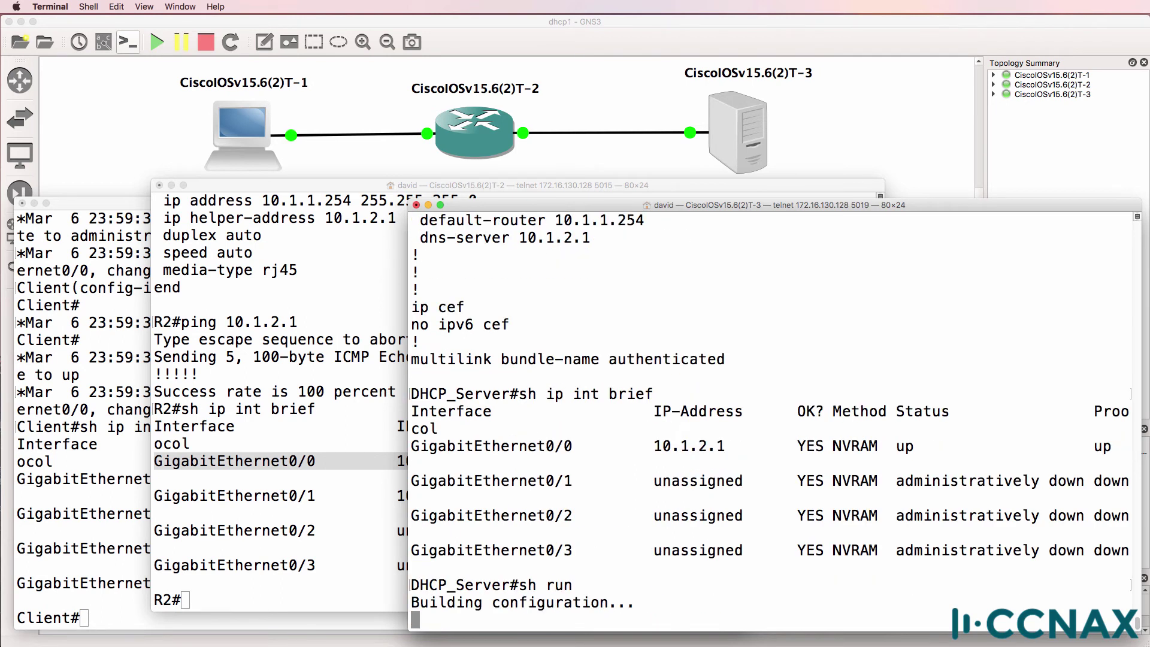
{"action": "key", "text": "space"}
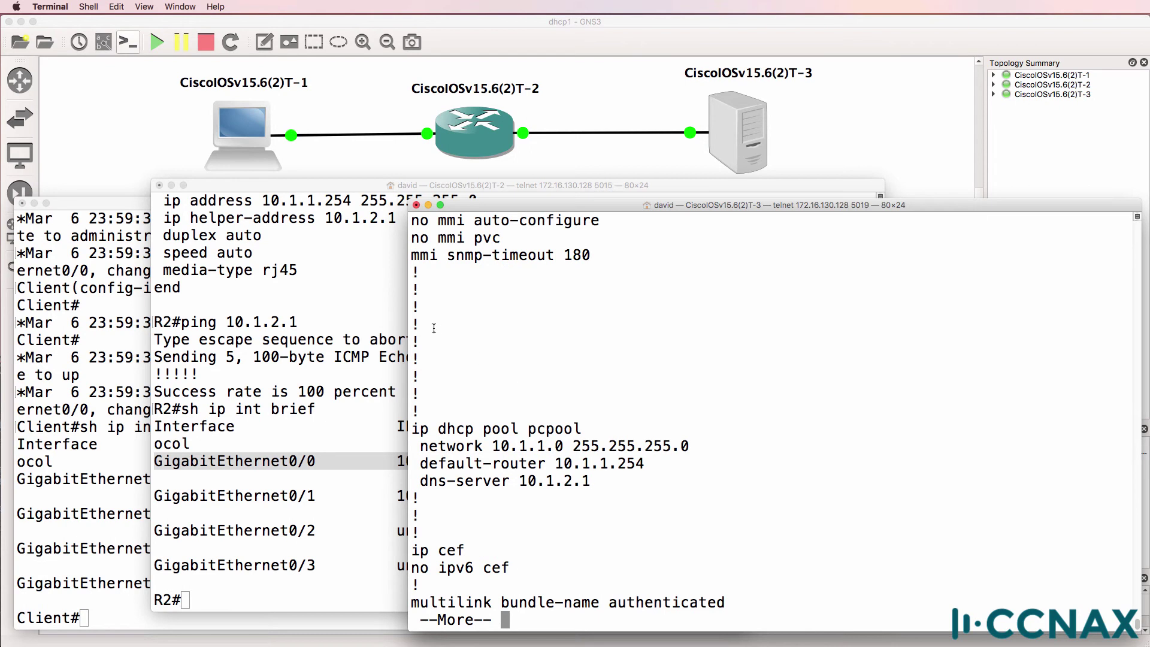
{"action": "left_click_drag", "start_coordinate": [434, 328], "coordinate": [549, 527]}
{"action": "key", "text": "space"}
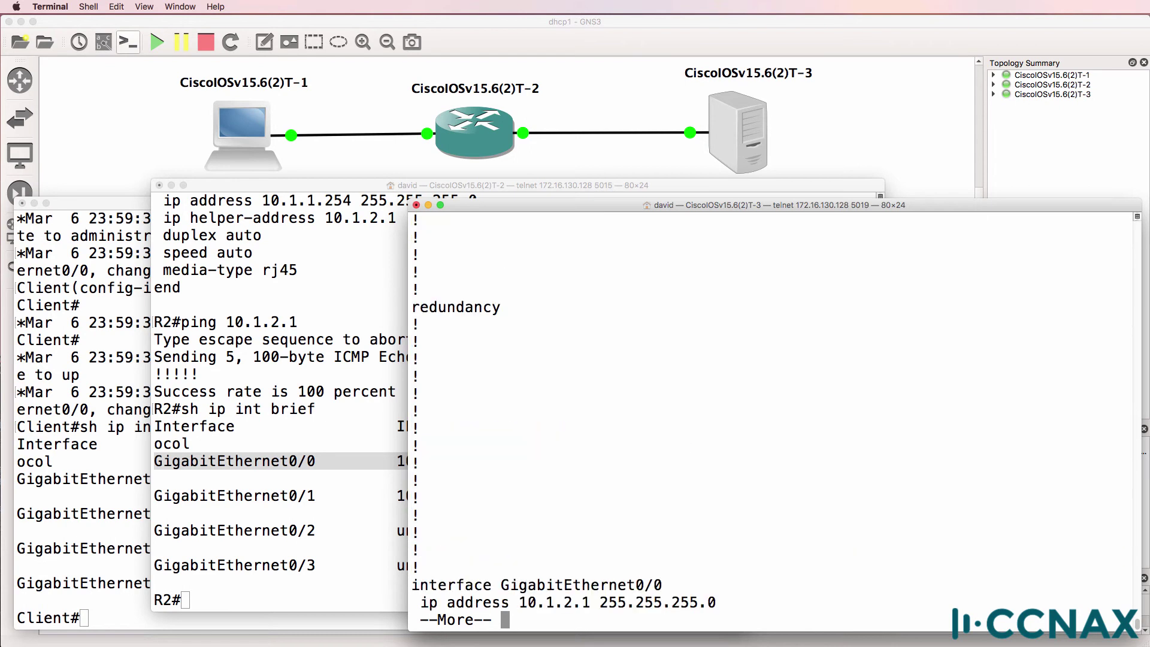
{"action": "key", "text": "space"}
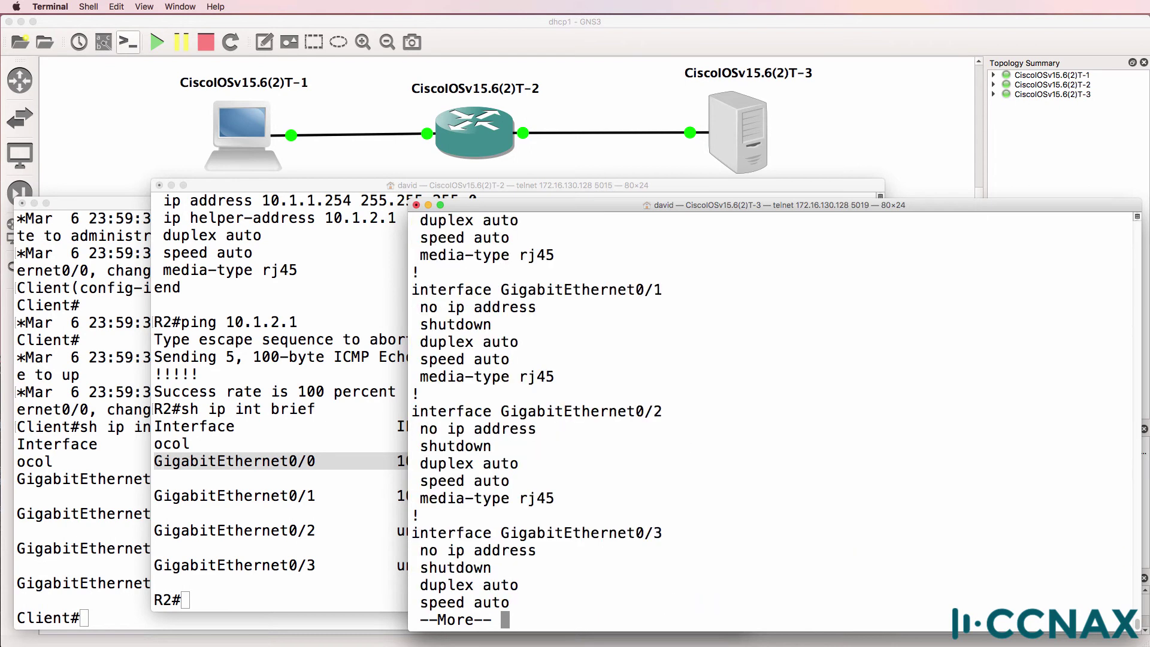
{"action": "key", "text": "space"}
{"action": "scroll", "coordinate": [605, 406], "scroll_direction": "up", "scroll_amount": 10}
{"action": "left_click_drag", "start_coordinate": [412, 342], "coordinate": [604, 413]}
{"action": "left_click_drag", "start_coordinate": [436, 308], "coordinate": [604, 406]}
{"action": "key", "text": "space"}
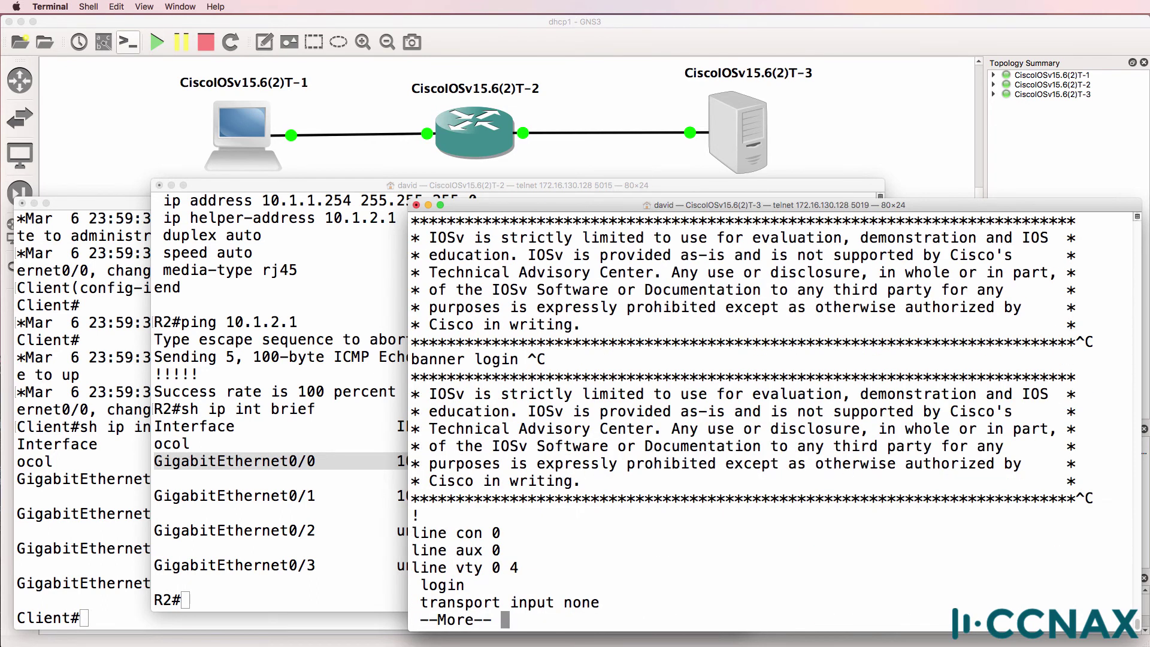
Rerun sh run and page through pool, interface, control-plane and banner settings to the end.
{"action": "type", "text": "qsh r"}
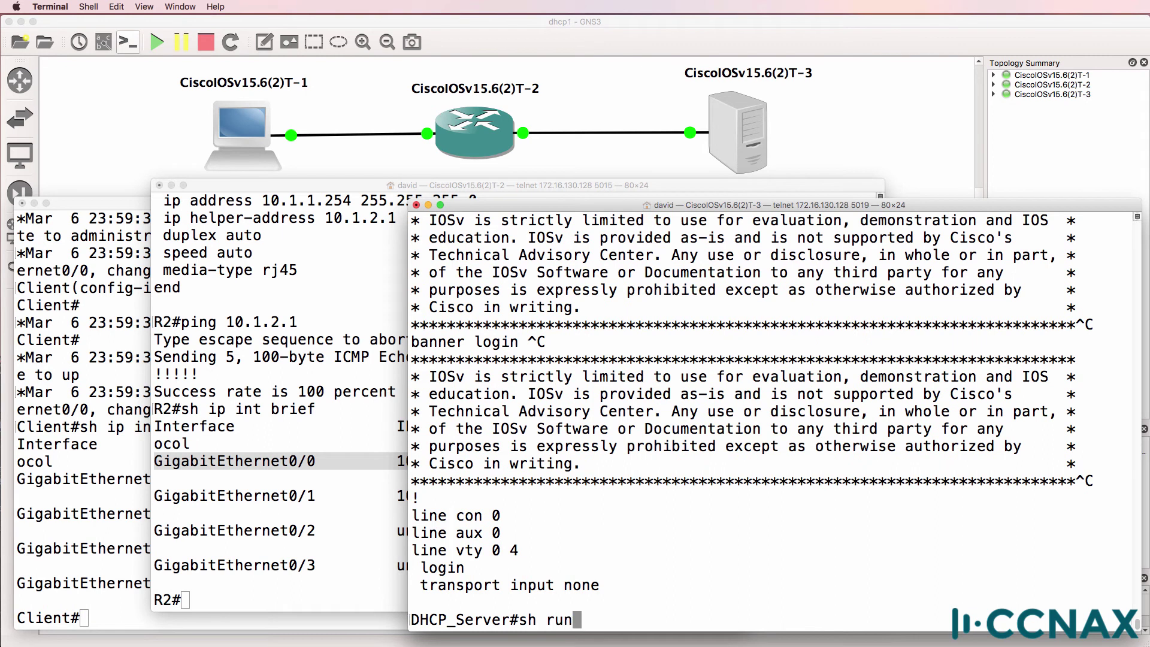
{"action": "type", "text": "un"}
{"action": "key", "text": "Return"}
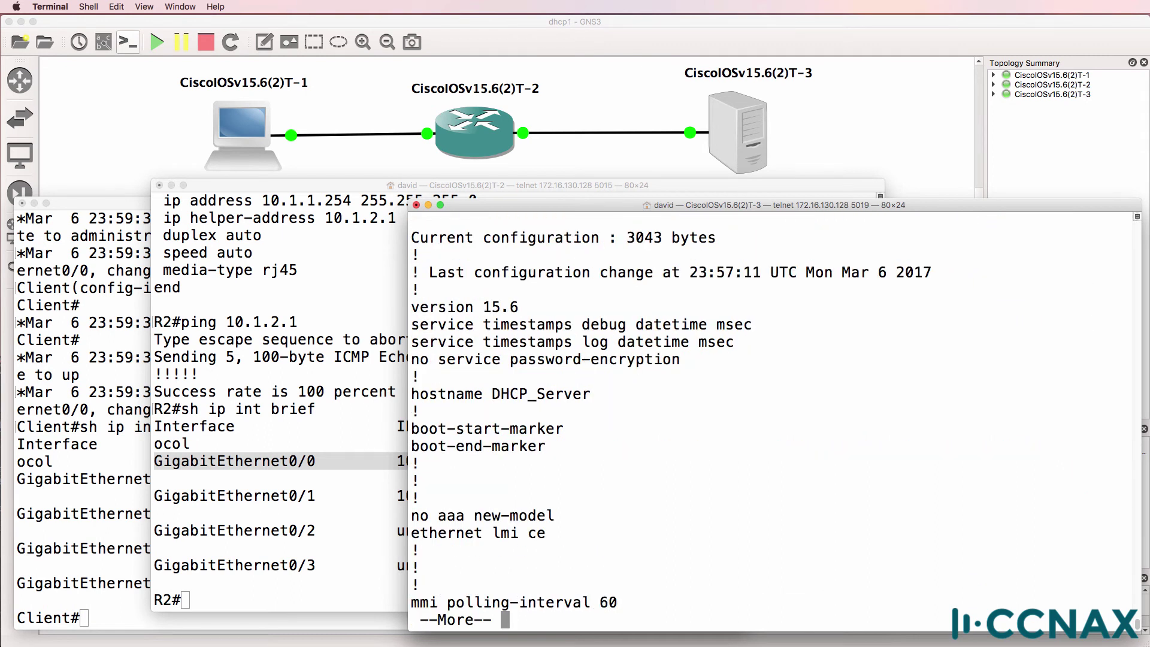
{"action": "key", "text": "space"}
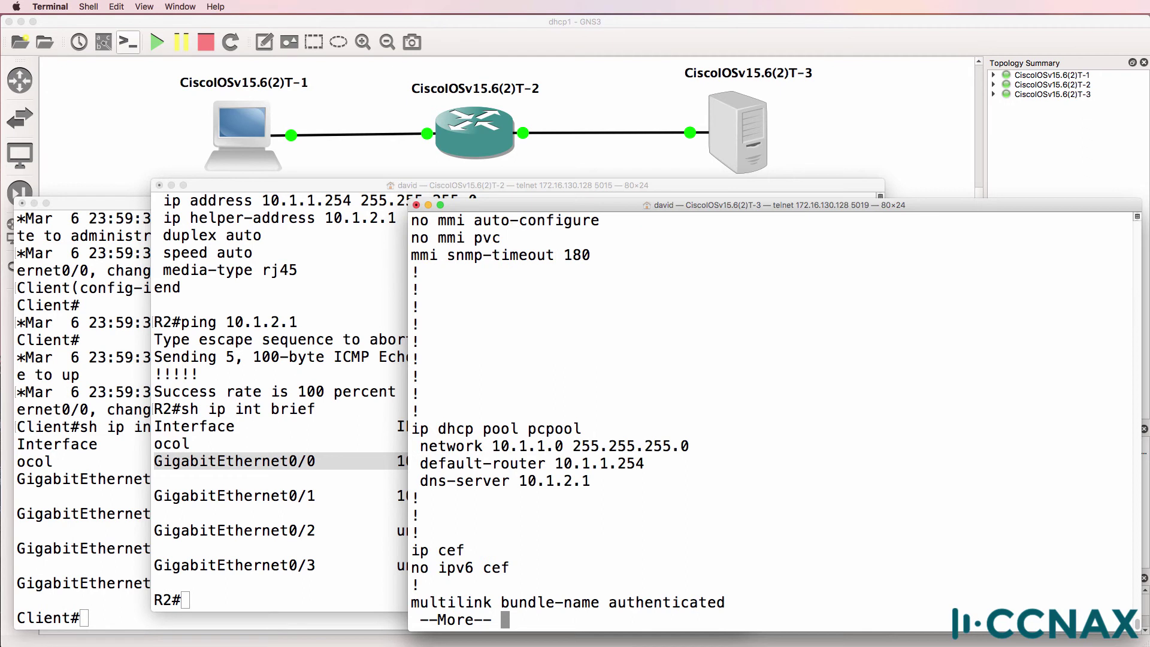
{"action": "key", "text": "space"}
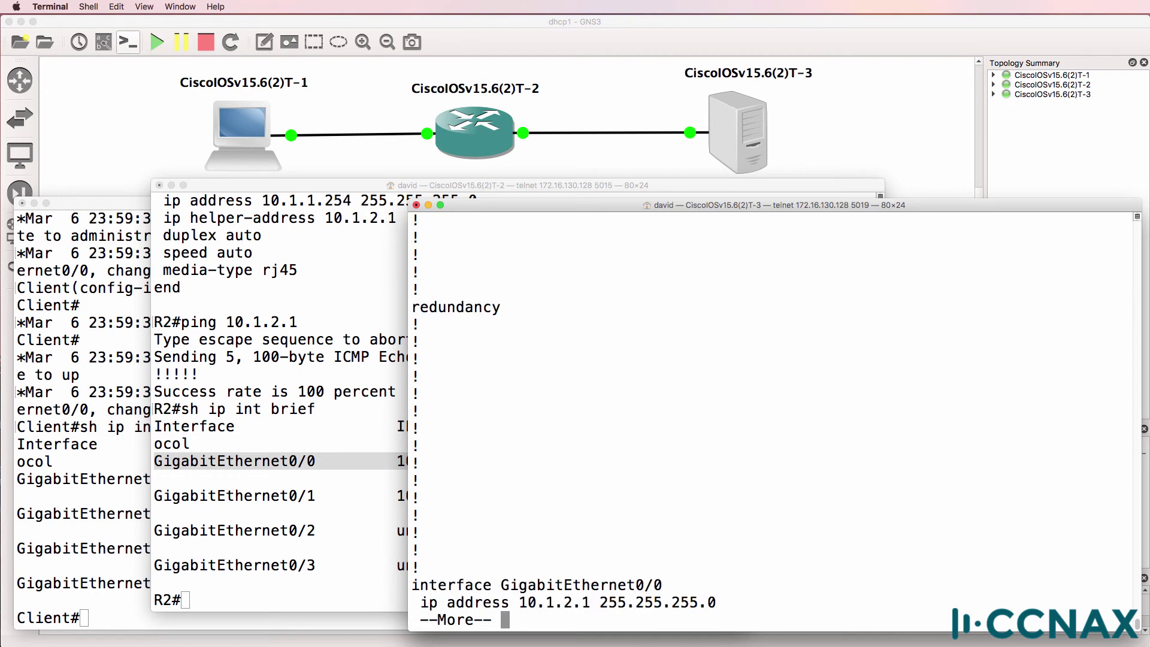
{"action": "key", "text": "space"}
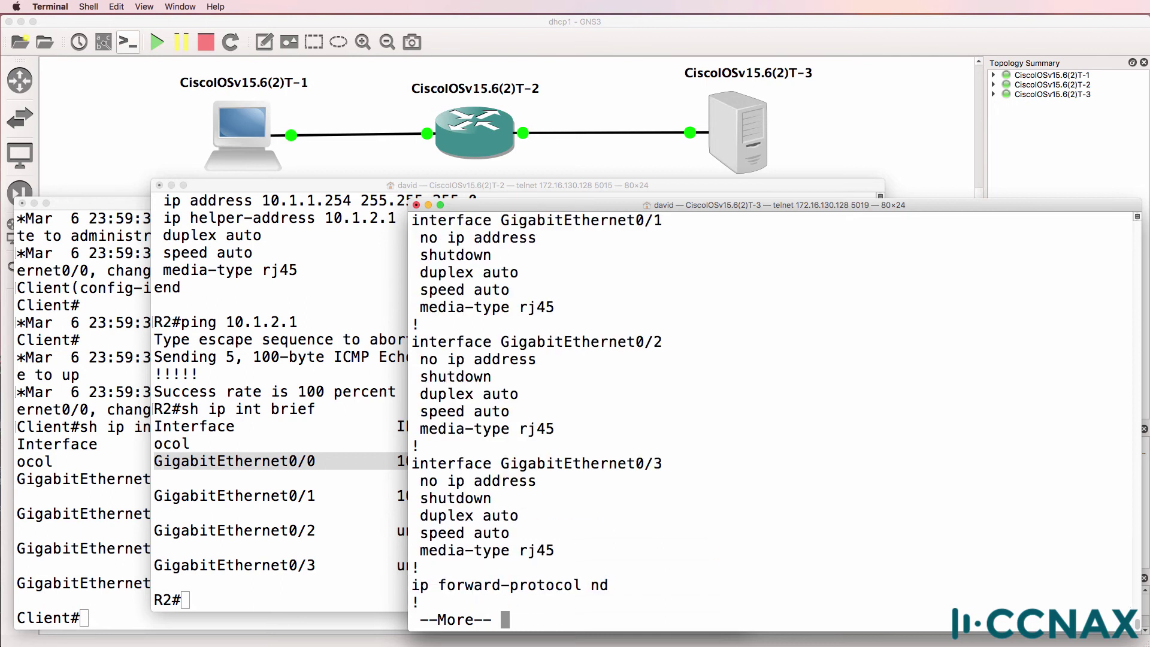
{"action": "key", "text": "space"}
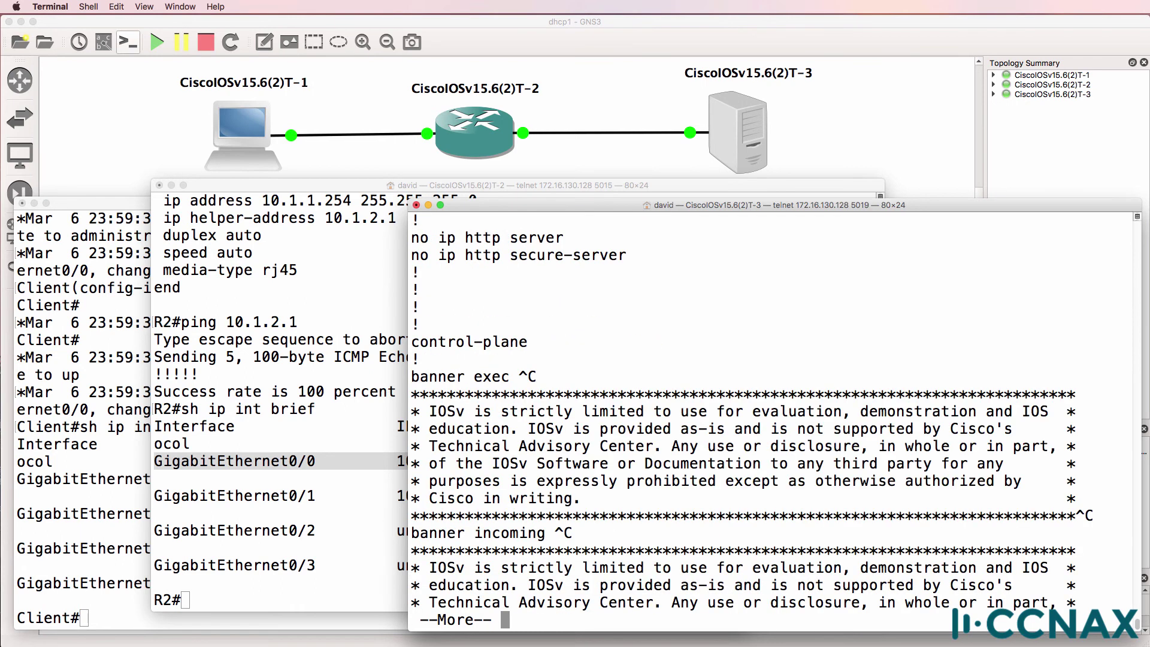
{"action": "key", "text": "space"}
{"action": "key", "text": "space"}
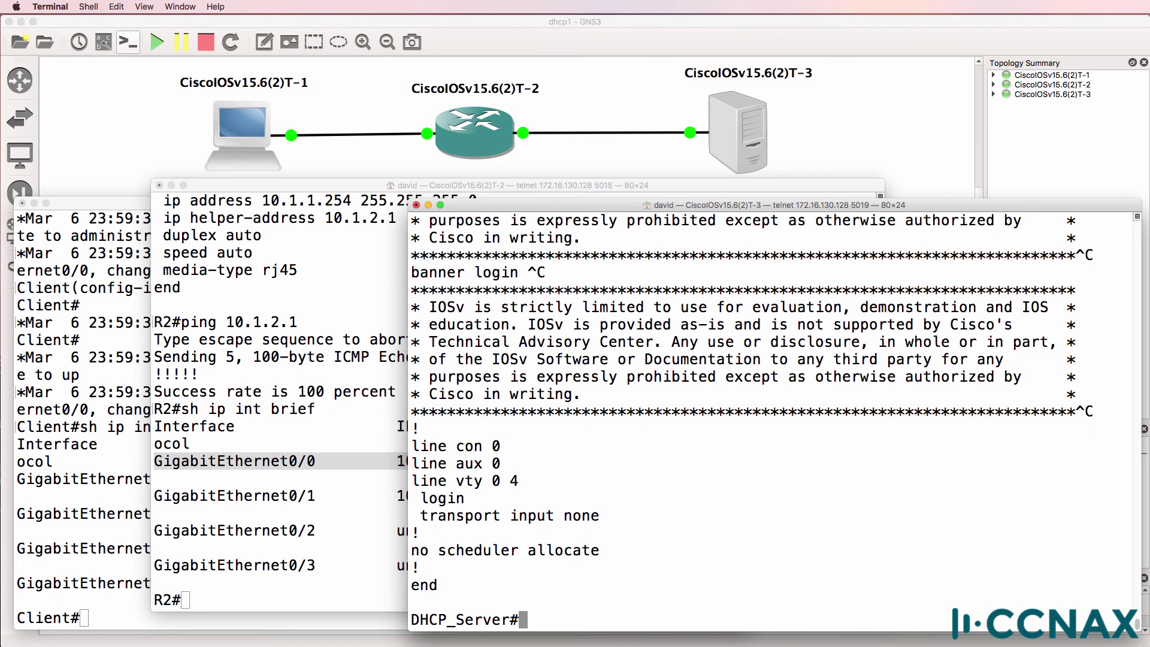
Show the DHCP pool statistics for pcpool, noting current index 10.1.1.3.
{"action": "type", "text": "sh ip d"}
{"action": "type", "text": "hcp ool"}
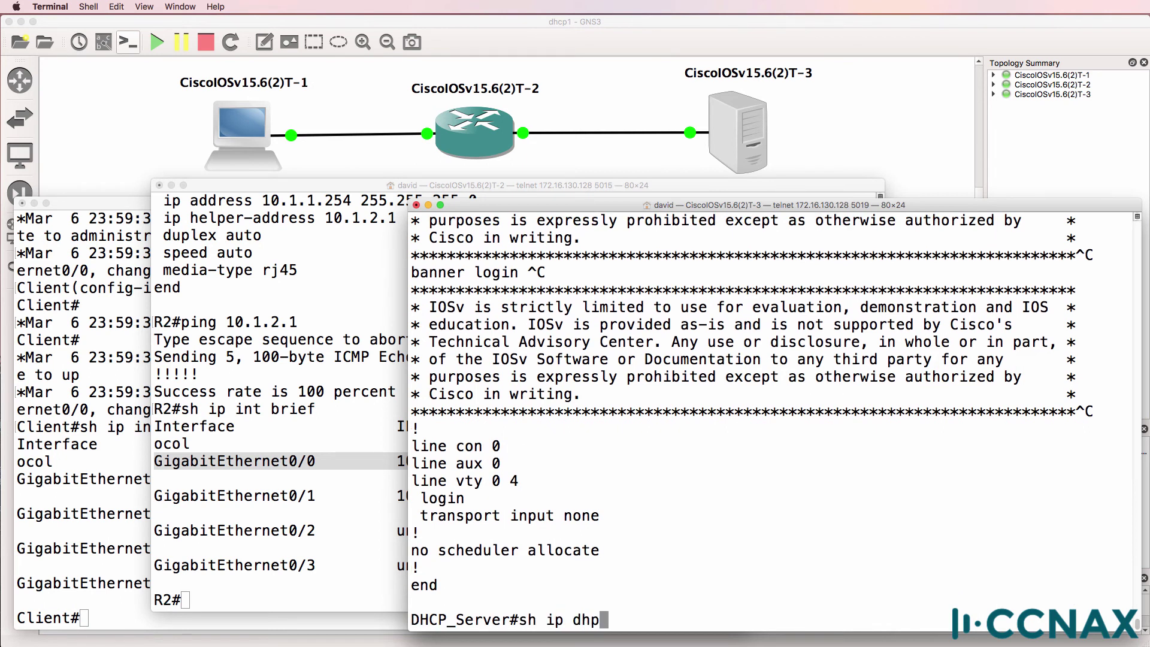
{"action": "key", "text": "BackSpace"}
{"action": "key", "text": "BackSpace"}
{"action": "key", "text": "BackSpace"}
{"action": "key", "text": "BackSpace"}
{"action": "type", "text": "pool ?"}
{"action": "key", "text": "Return"}
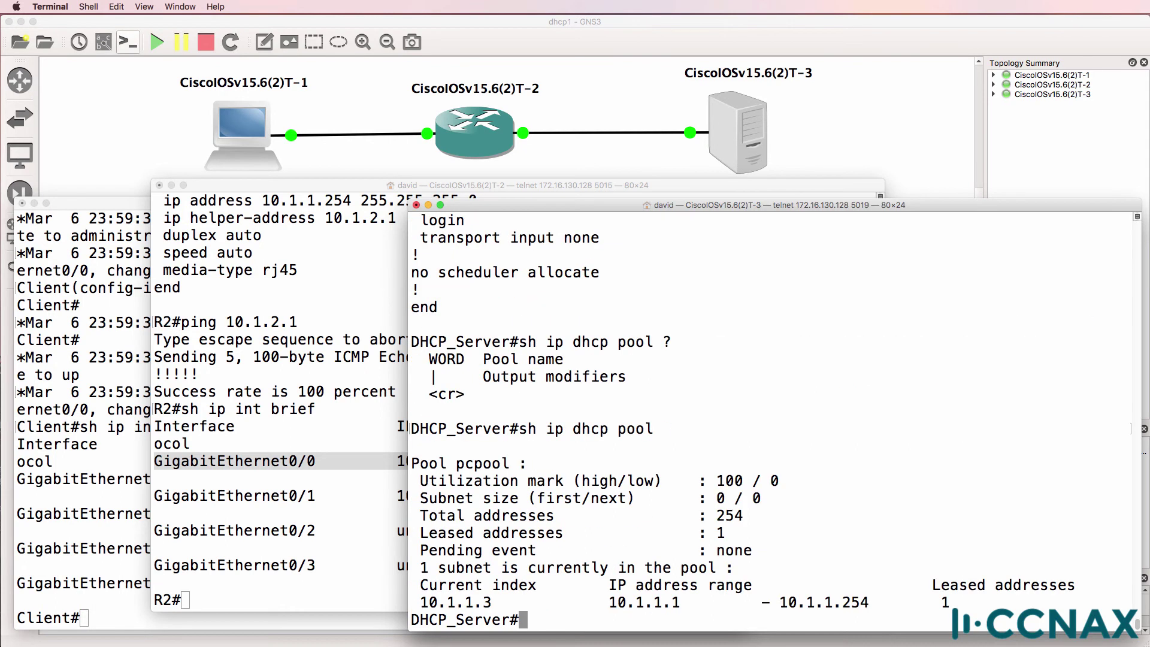
{"action": "left_click_drag", "start_coordinate": [504, 599], "coordinate": [393, 588]}
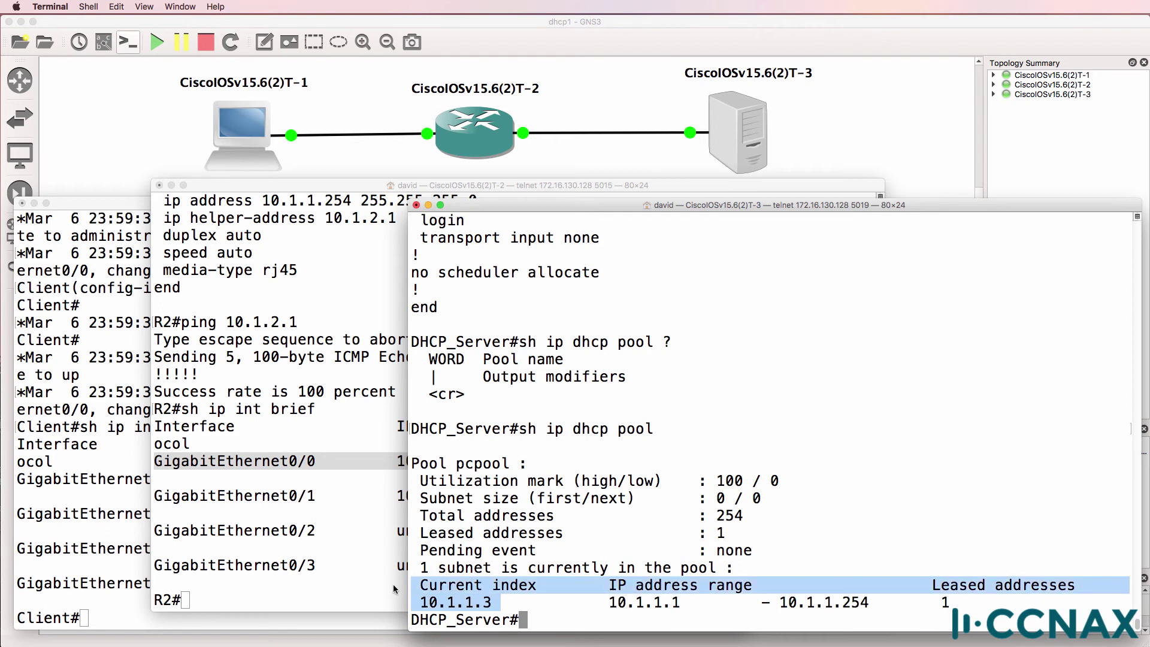
List the DHCP bindings, showing 10.1.1.2 leased automatically.
{"action": "type", "text": "sh "}
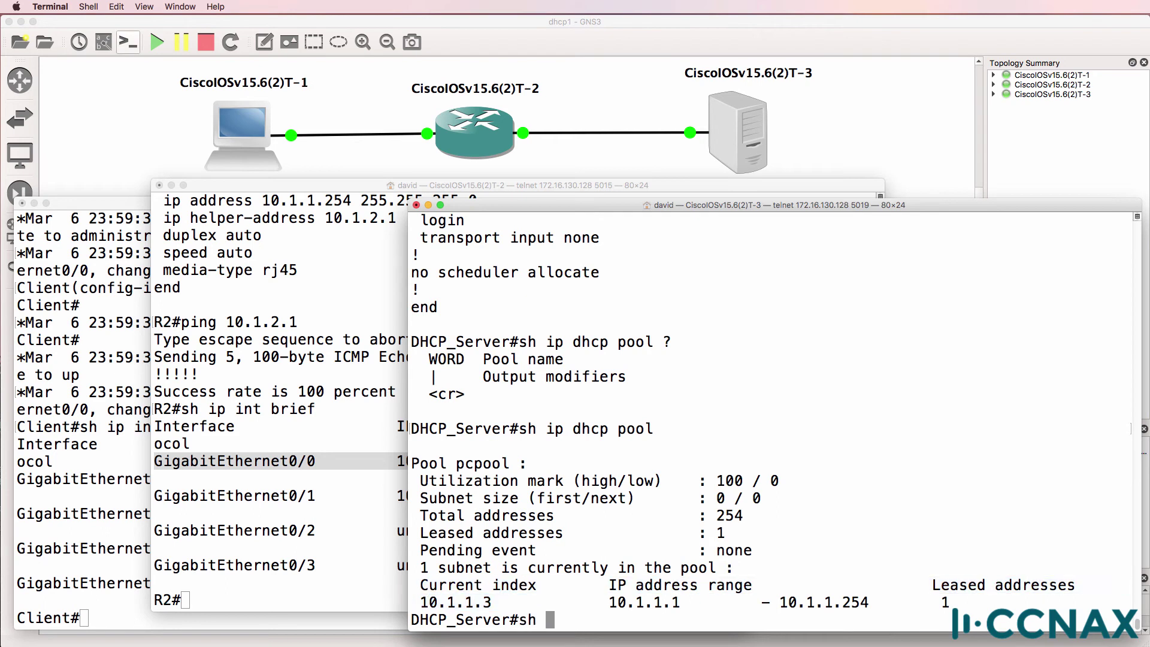
{"action": "type", "text": "ip dhcp "}
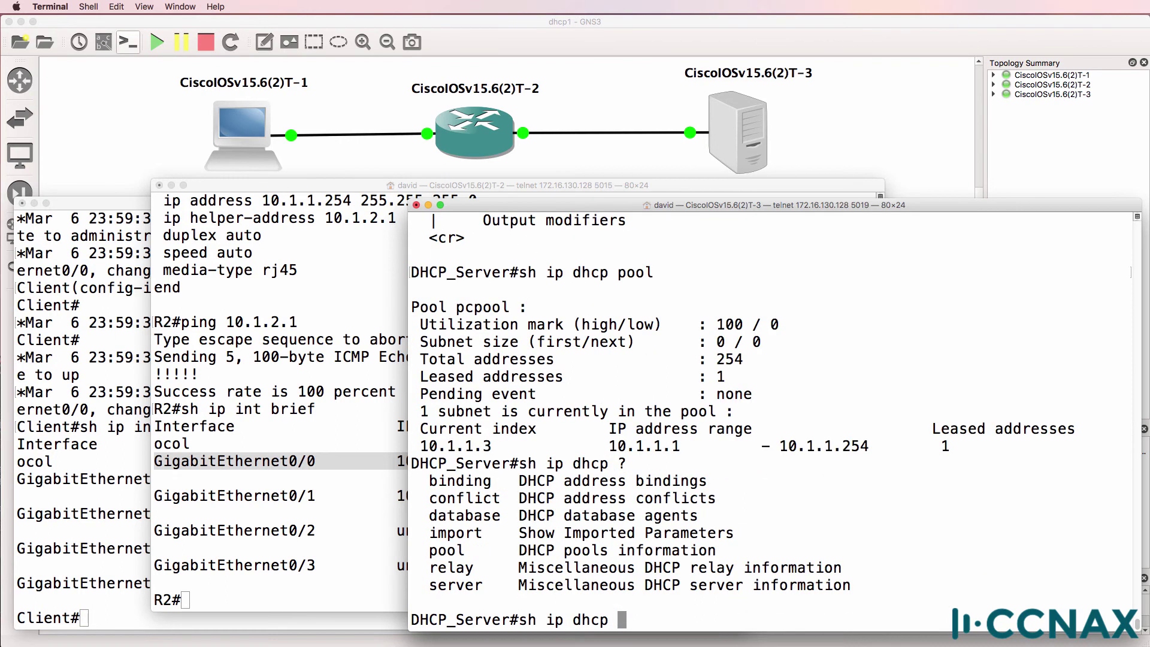
{"action": "type", "text": "?bin"}
{"action": "key", "text": "Tab"}
{"action": "key", "text": "Return"}
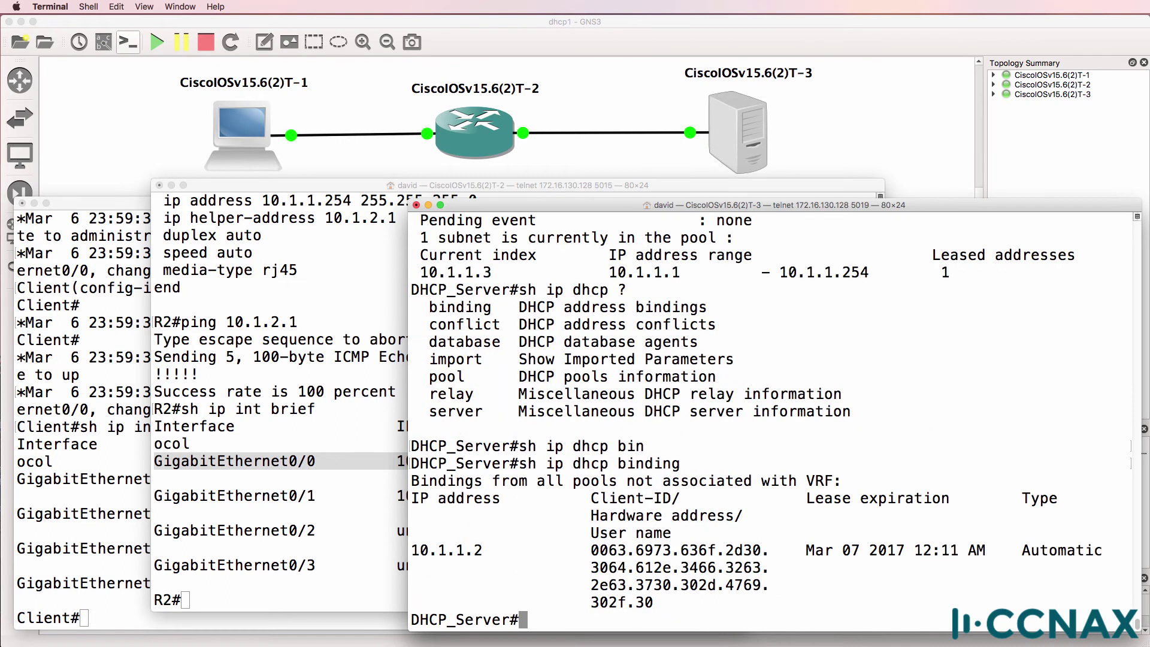
Rerun 'sh ip int brief' on the Client, confirming Gi0/0 is still unassigned via DHCP.
{"action": "left_click", "coordinate": [27, 554]}
{"action": "key", "text": "Up"}
{"action": "key", "text": "Return"}
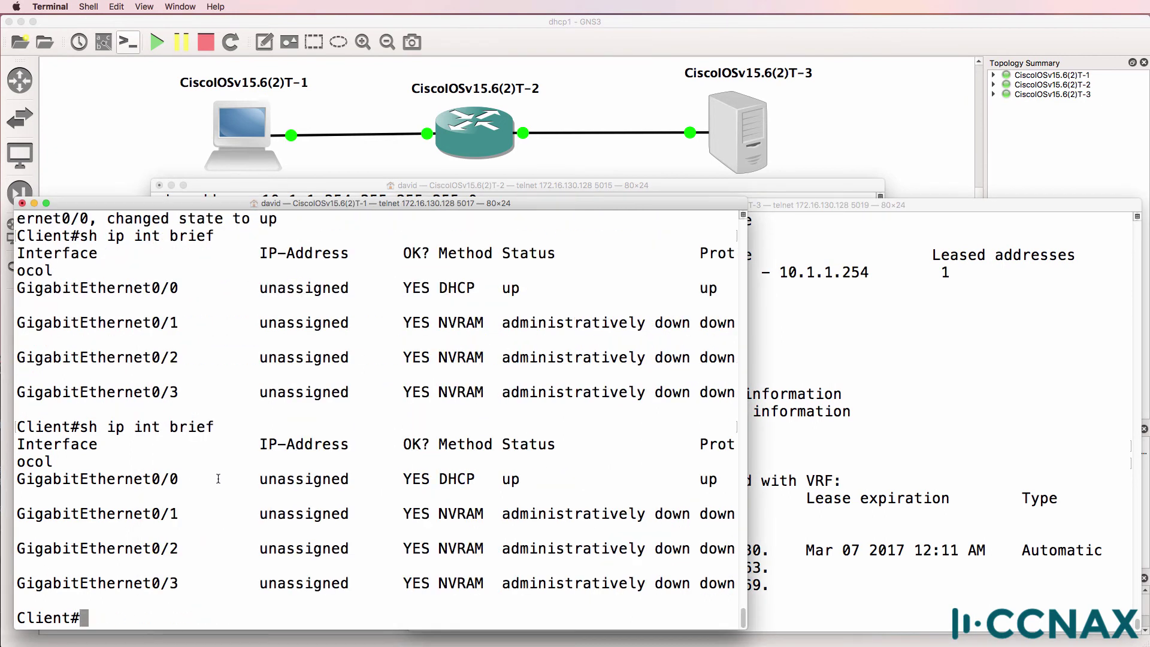
{"action": "left_click_drag", "start_coordinate": [215, 478], "coordinate": [497, 474]}
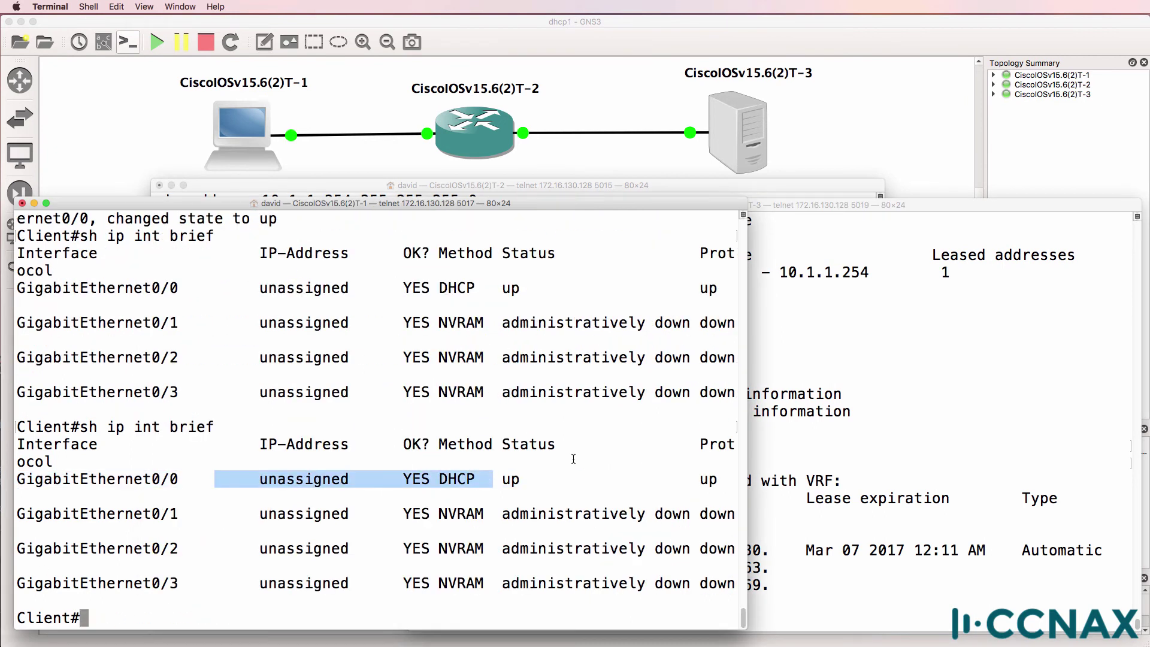
Run 'sh ip route' on DHCP_Server, which shows no gateway of last resort.
{"action": "left_click", "coordinate": [1019, 443]}
{"action": "type", "text": "sh ip route"}
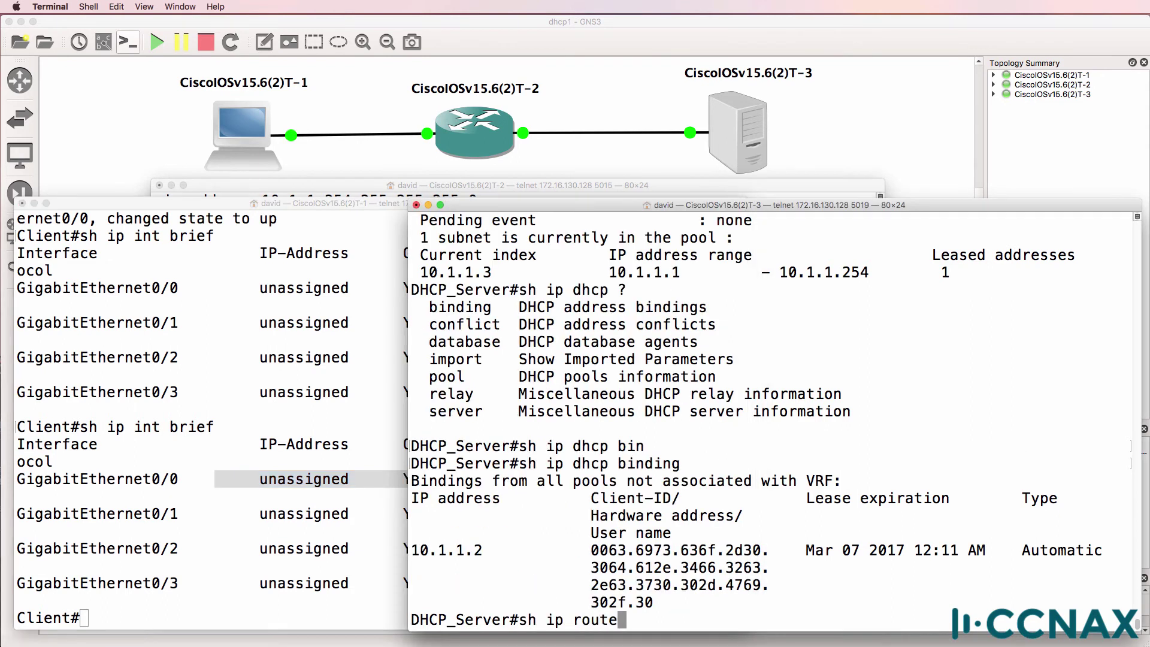
{"action": "key", "text": "Return"}
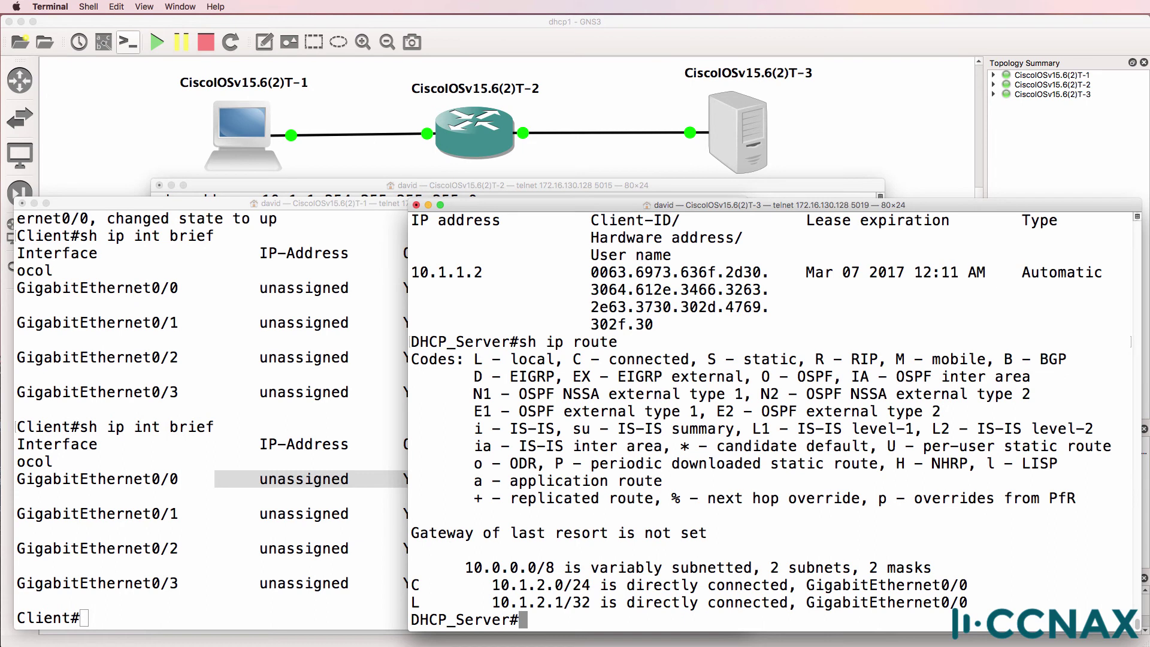
{"action": "left_click_drag", "start_coordinate": [709, 530], "coordinate": [397, 529]}
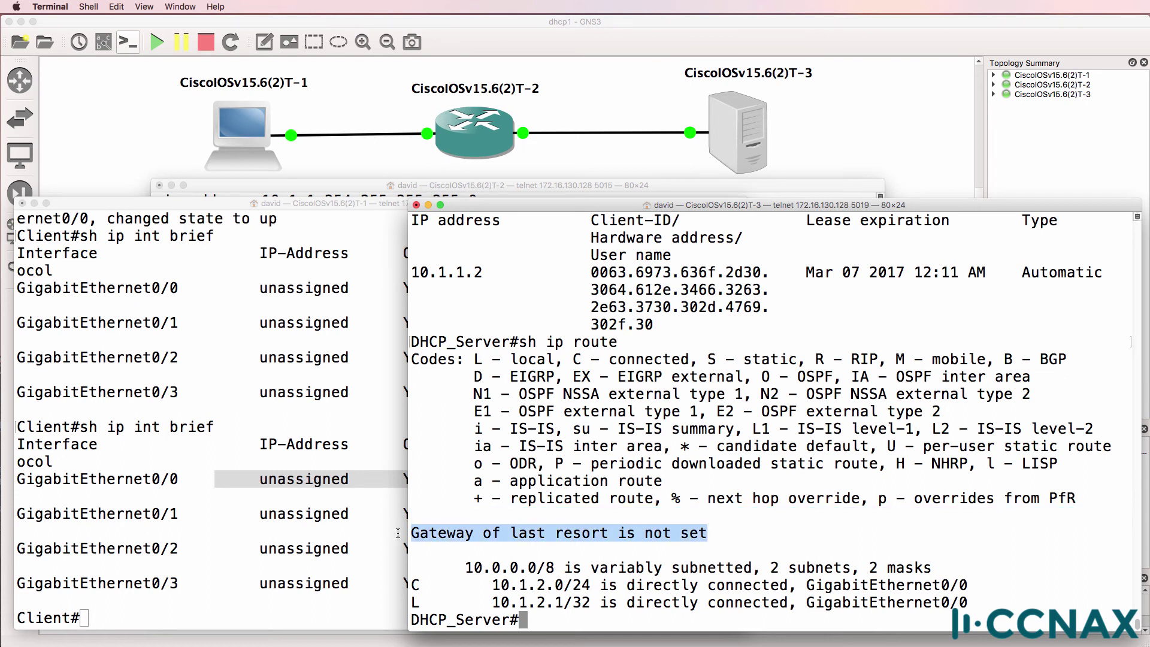
{"action": "left_click", "coordinate": [697, 621]}
Check R2's Gi0/0 address 10.1.1.254 and turn on interface labels for the topology links.
{"action": "left_click_drag", "start_coordinate": [573, 625], "coordinate": [384, 522]}
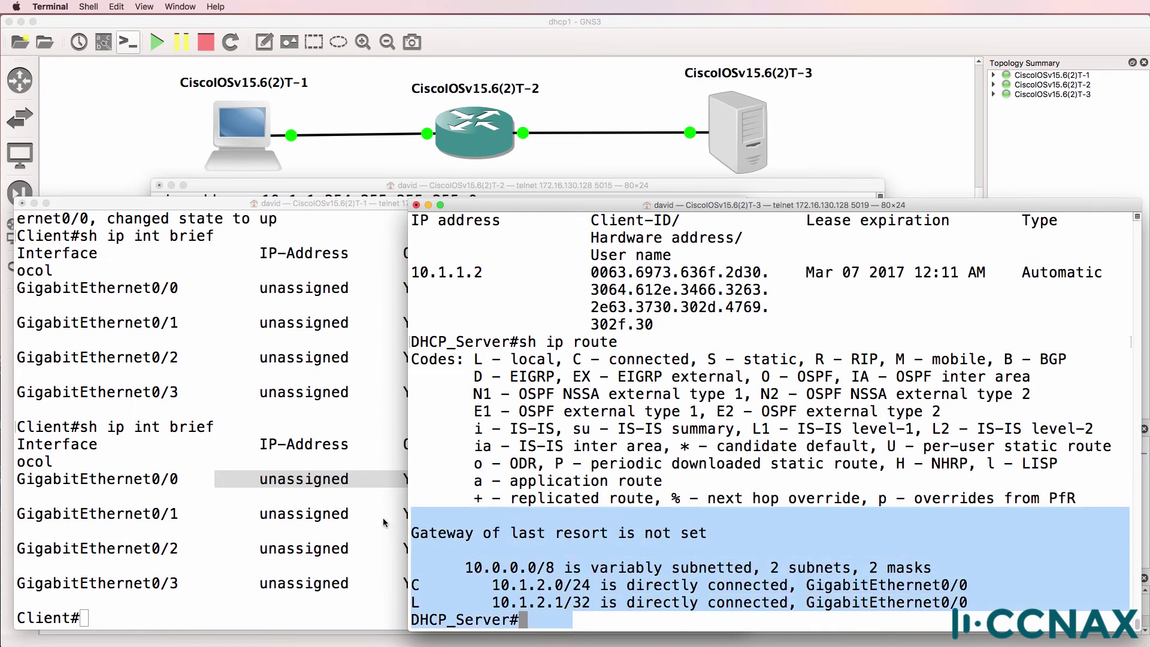
{"action": "left_click", "coordinate": [295, 191]}
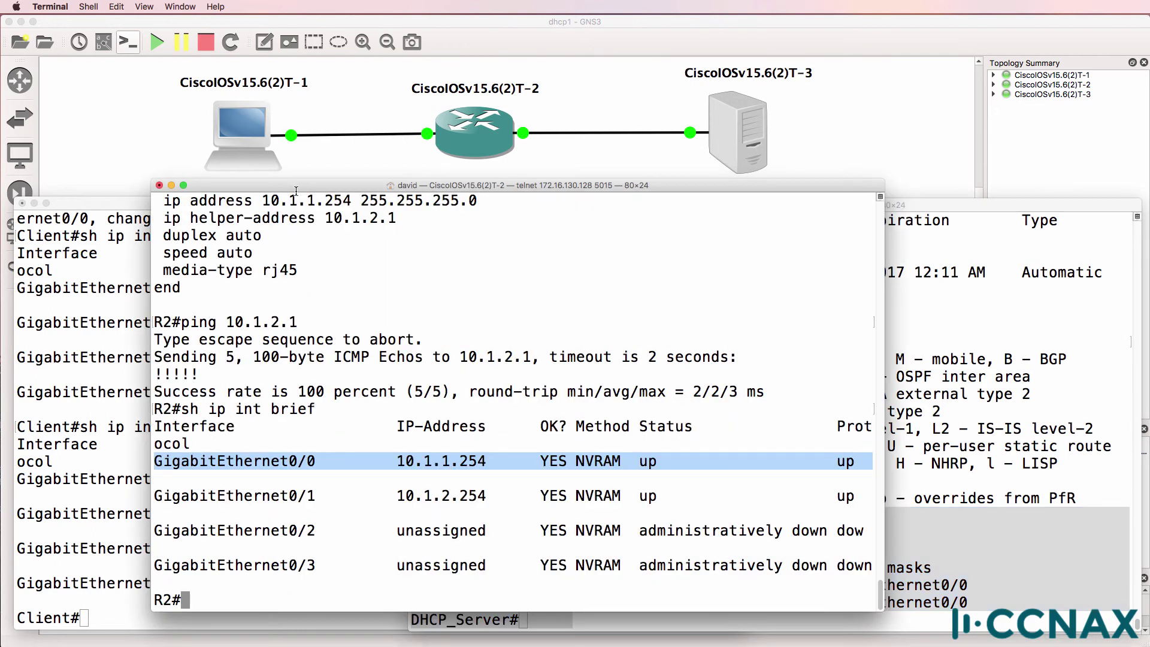
{"action": "left_click_drag", "start_coordinate": [496, 462], "coordinate": [387, 461]}
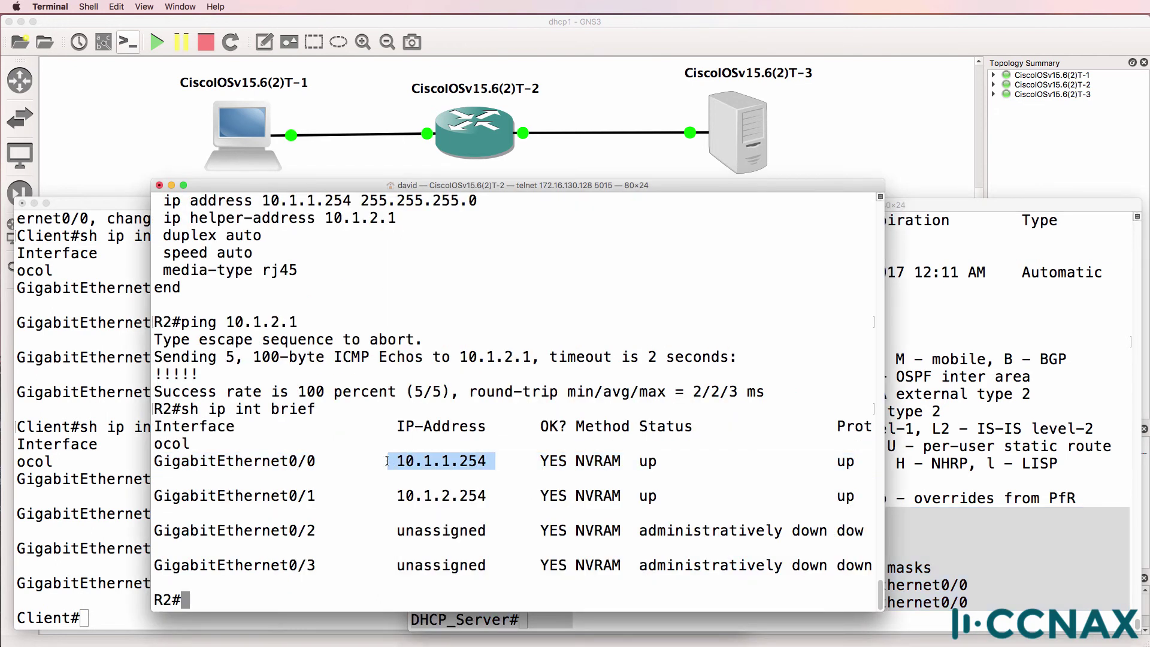
{"action": "left_click_drag", "start_coordinate": [349, 186], "coordinate": [224, 195]}
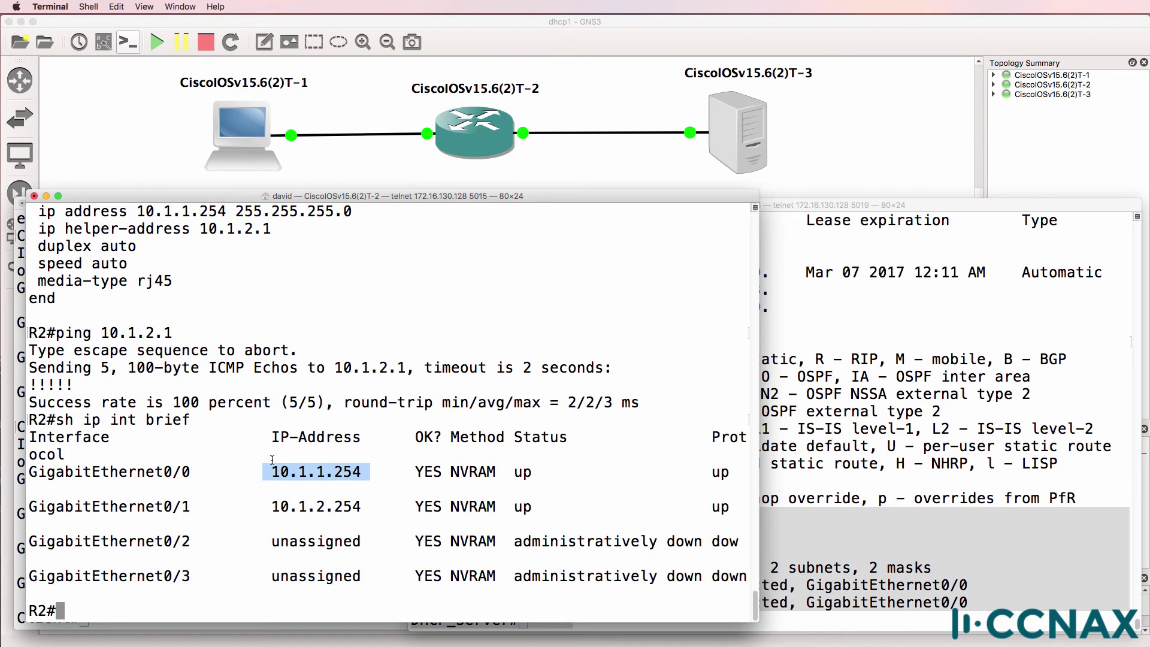
{"action": "left_click_drag", "start_coordinate": [208, 471], "coordinate": [4, 473]}
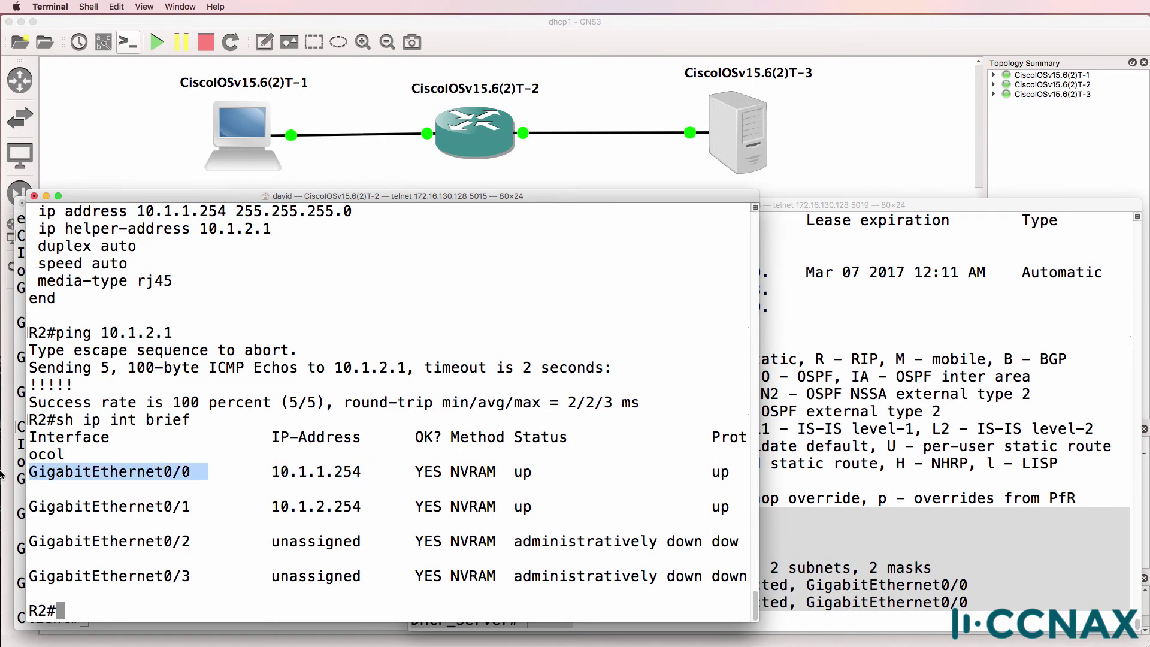
{"action": "left_click", "coordinate": [103, 41]}
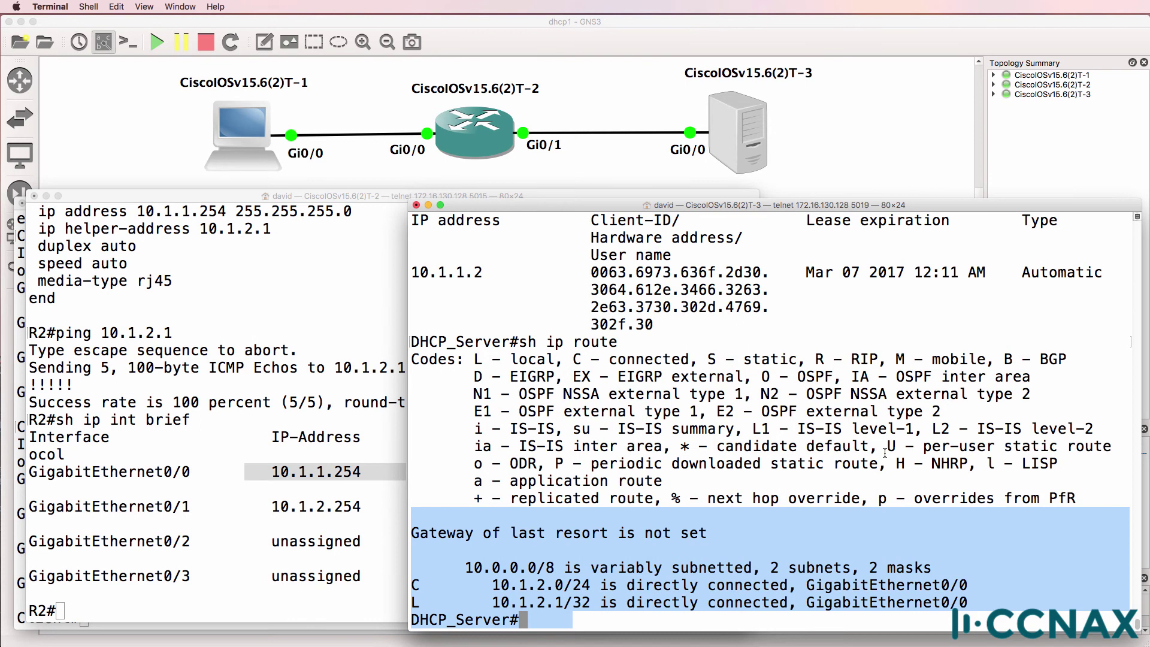
{"action": "left_click", "coordinate": [885, 452]}
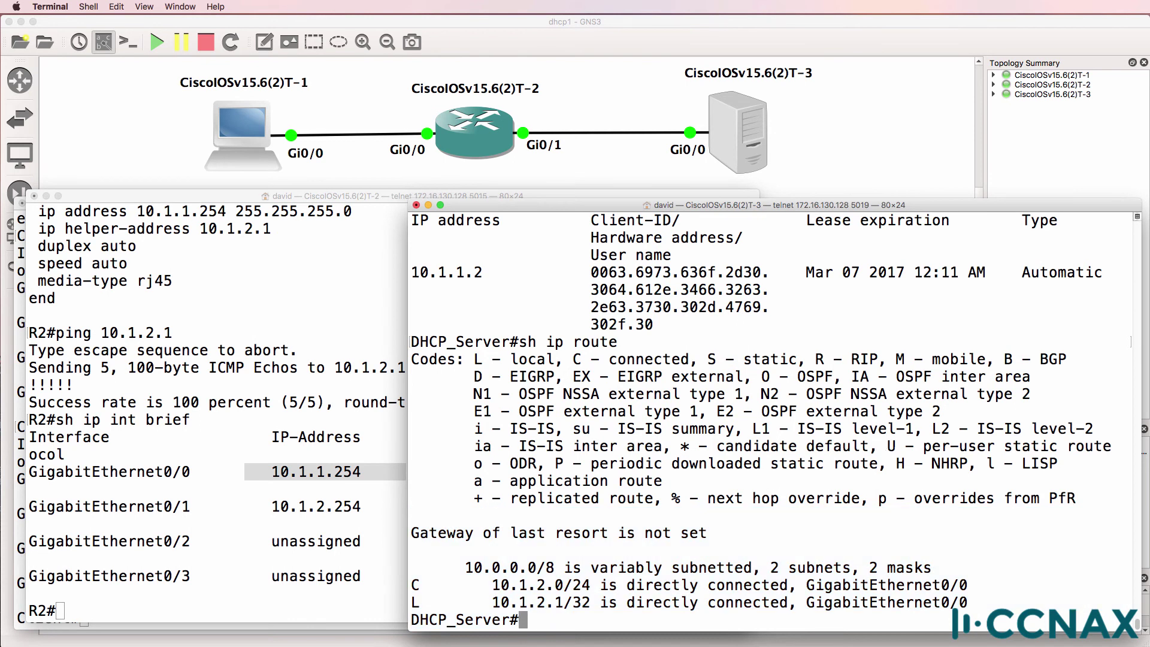
After a failed ping to 10.1.1.254, give DHCP_Server default route 0.0.0.0 0.0.0.0 via 10.1.2.254.
{"action": "type", "text": "ping 10.1.1.254"}
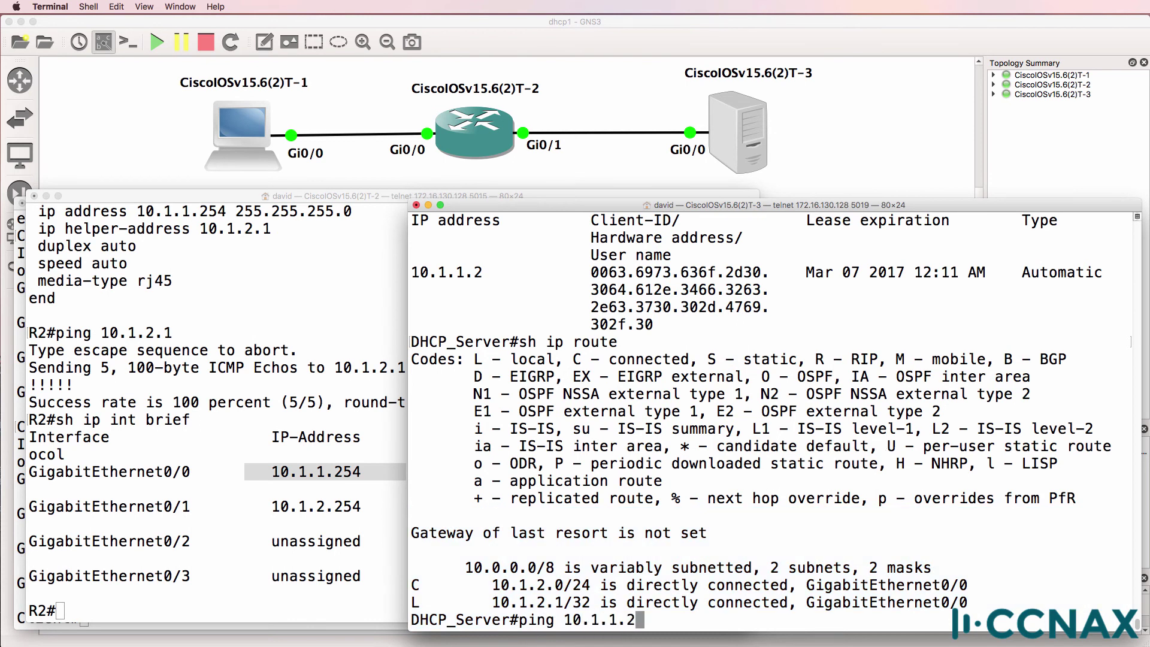
{"action": "key", "text": "Return"}
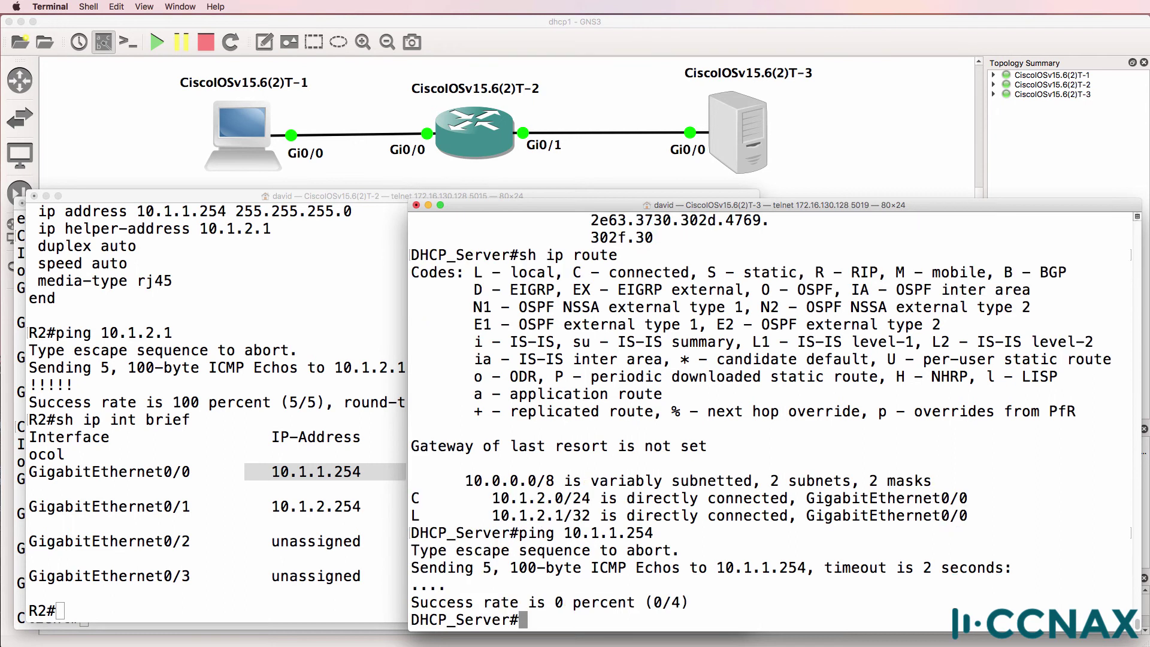
{"action": "type", "text": "conf t"}
{"action": "key", "text": "Return"}
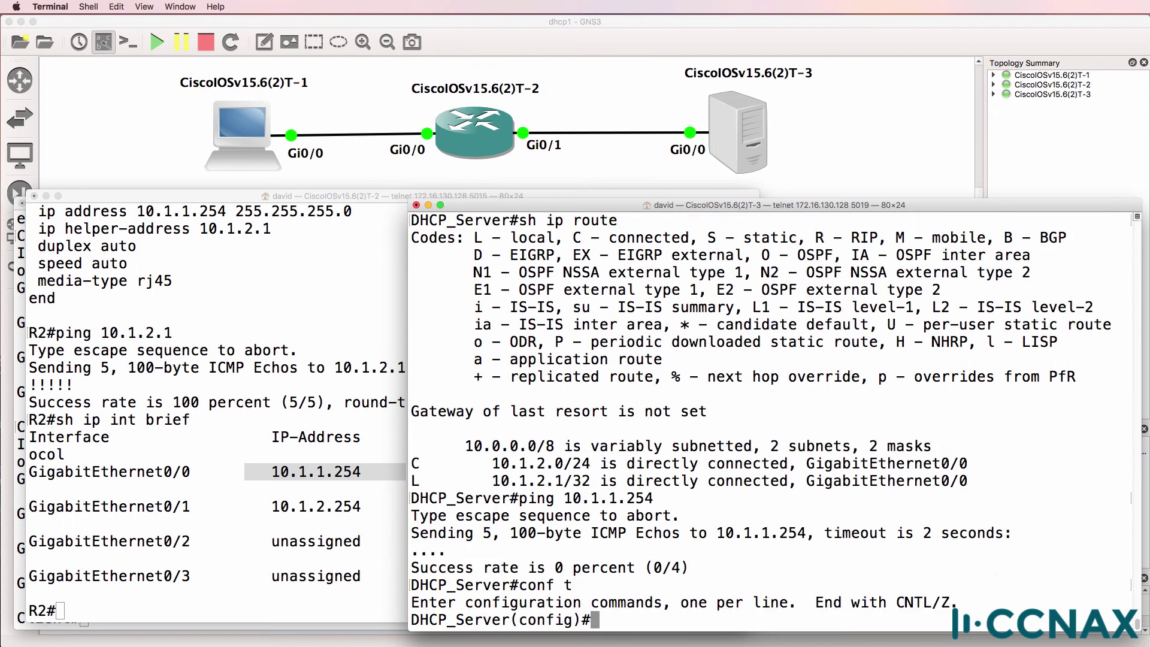
{"action": "type", "text": "ip route 0"}
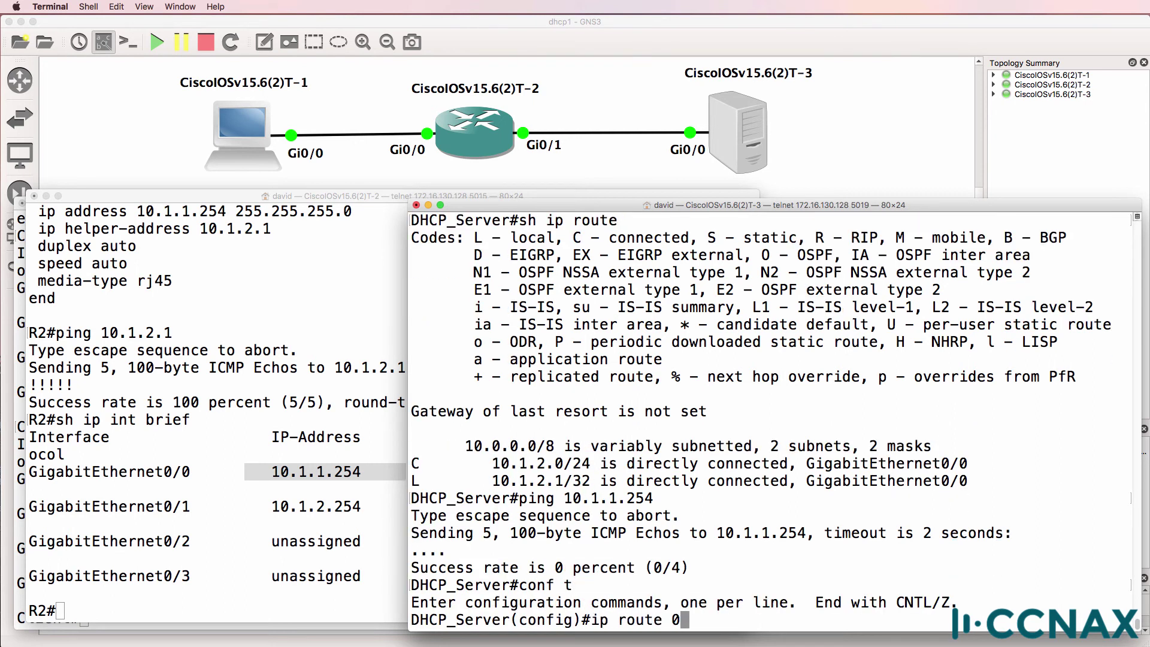
{"action": "type", "text": ".0.0.0 0.0."}
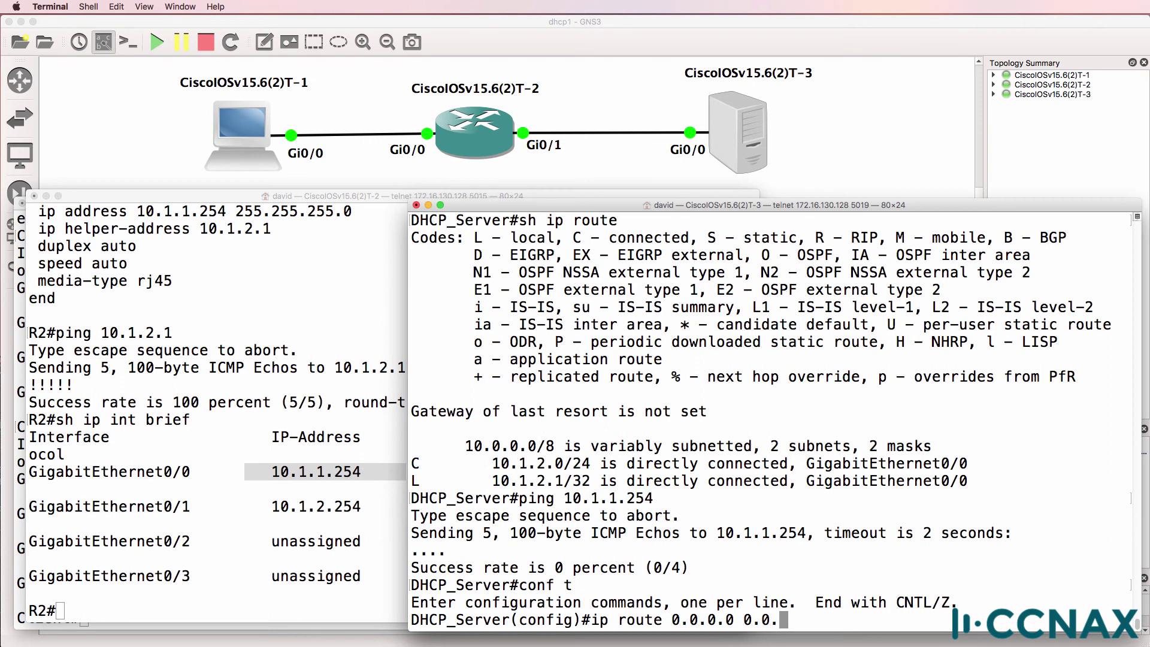
{"action": "type", "text": "0.0 10.1.2"}
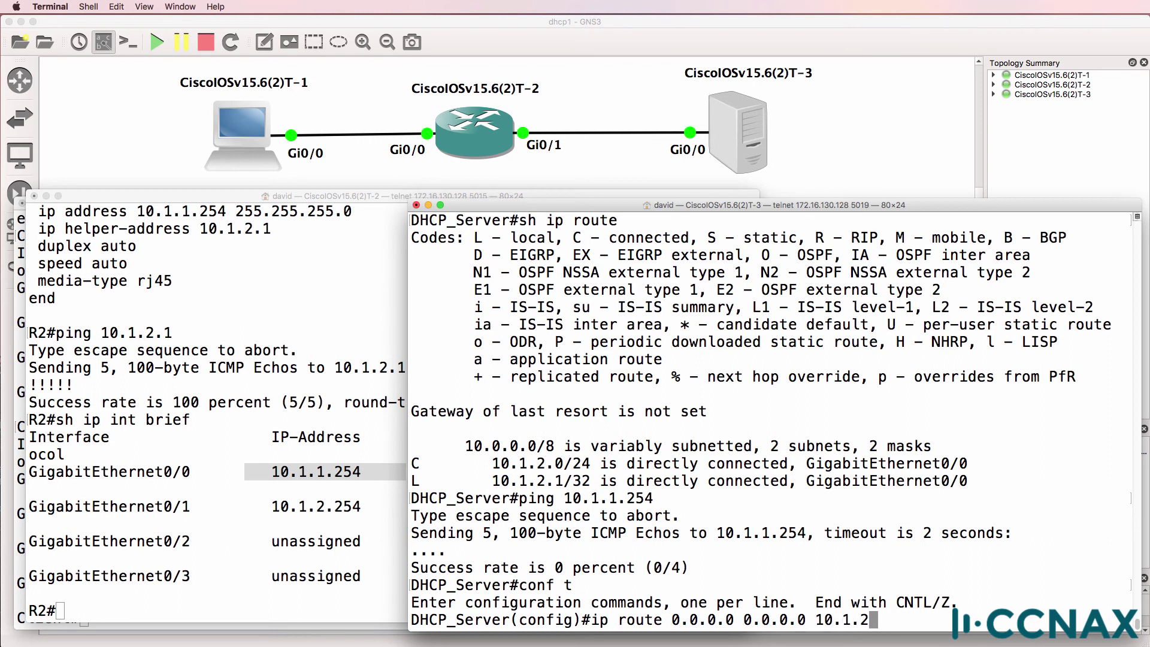
{"action": "type", "text": ".254"}
{"action": "left_click", "coordinate": [259, 546]}
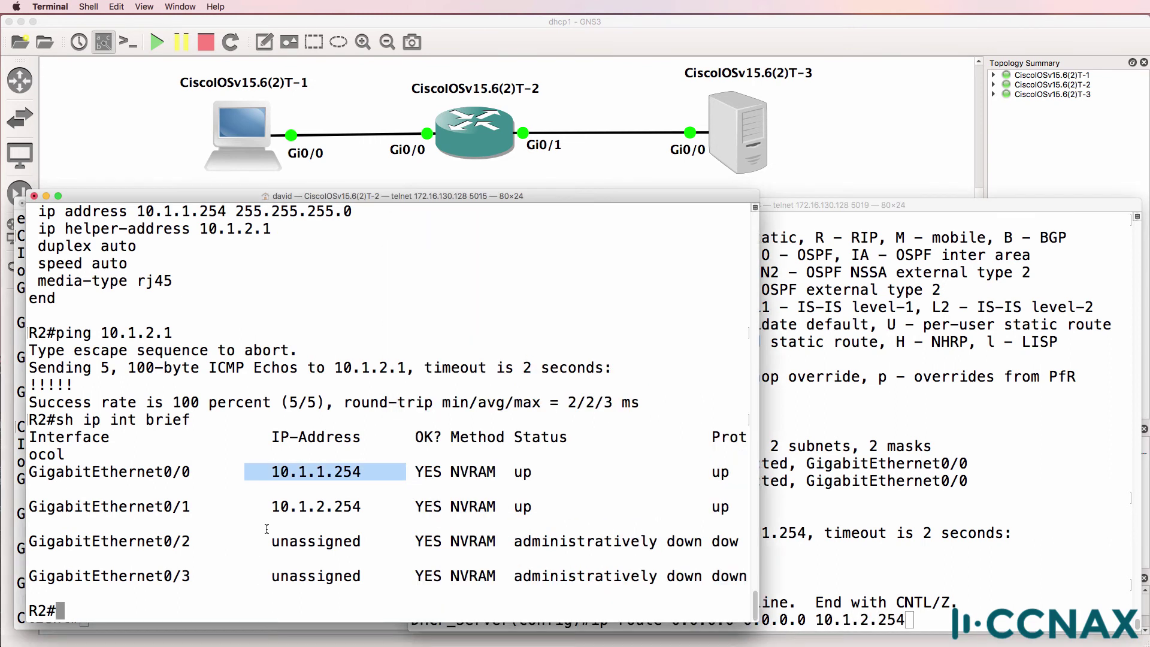
{"action": "left_click_drag", "start_coordinate": [262, 506], "coordinate": [399, 501]}
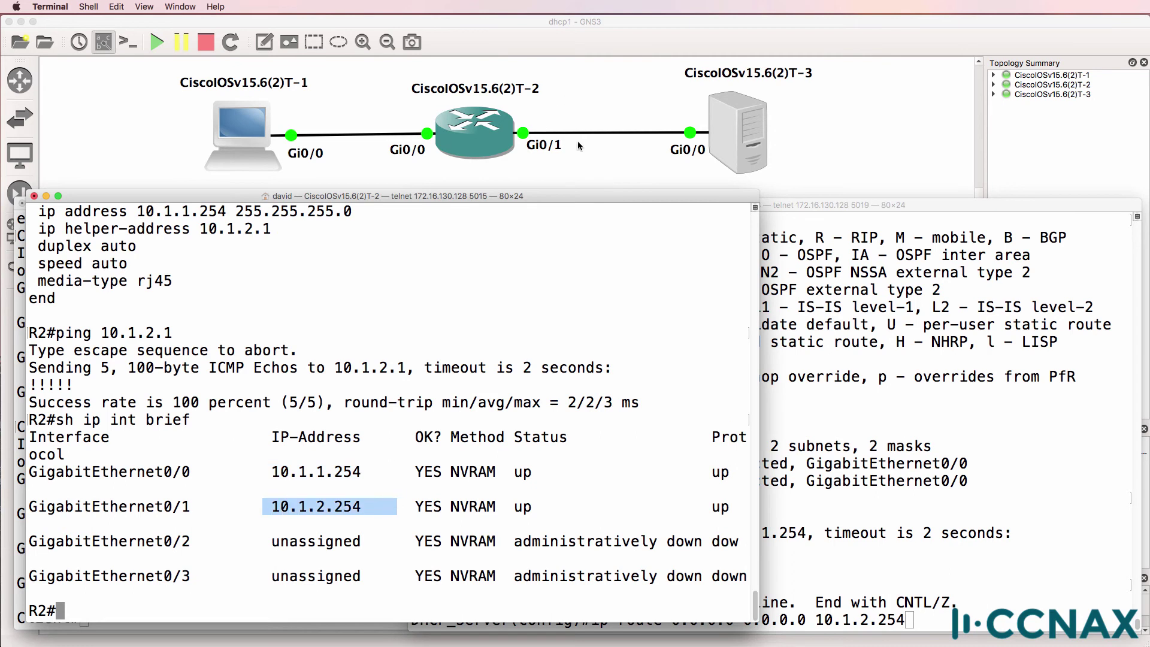
{"action": "left_click", "coordinate": [944, 433]}
{"action": "key", "text": "Return"}
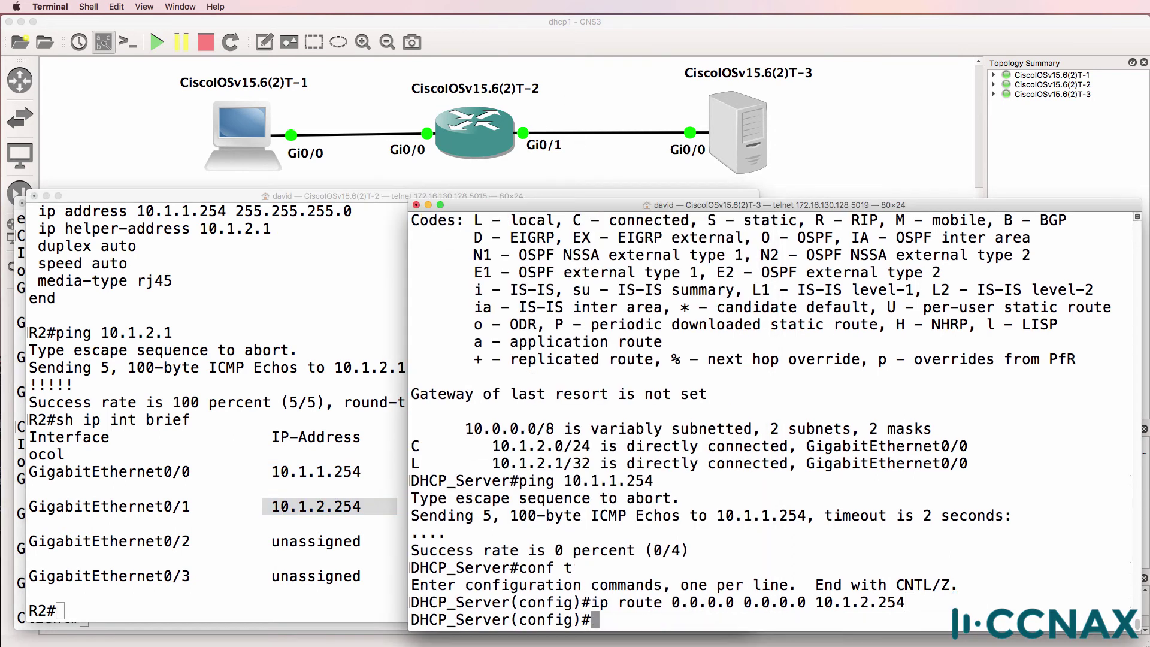
{"action": "type", "text": "end"}
{"action": "key", "text": "Return"}
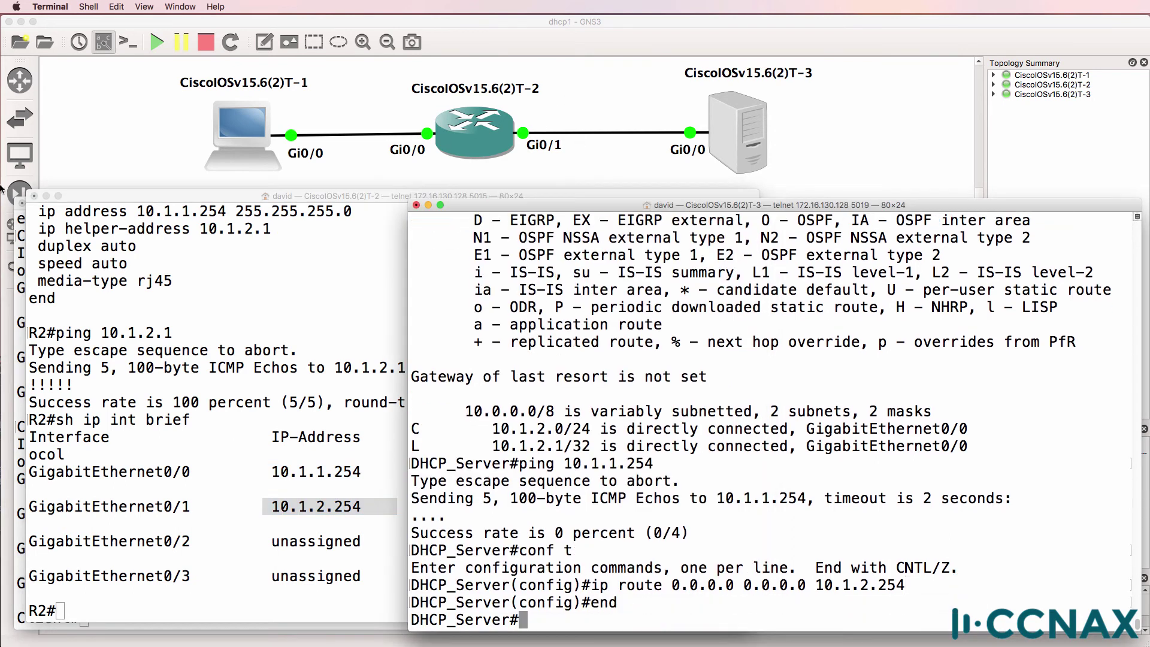
Shut and re-enable the Client's GigabitEthernet0/0 so it requests a new DHCP address.
{"action": "left_click", "coordinate": [18, 241]}
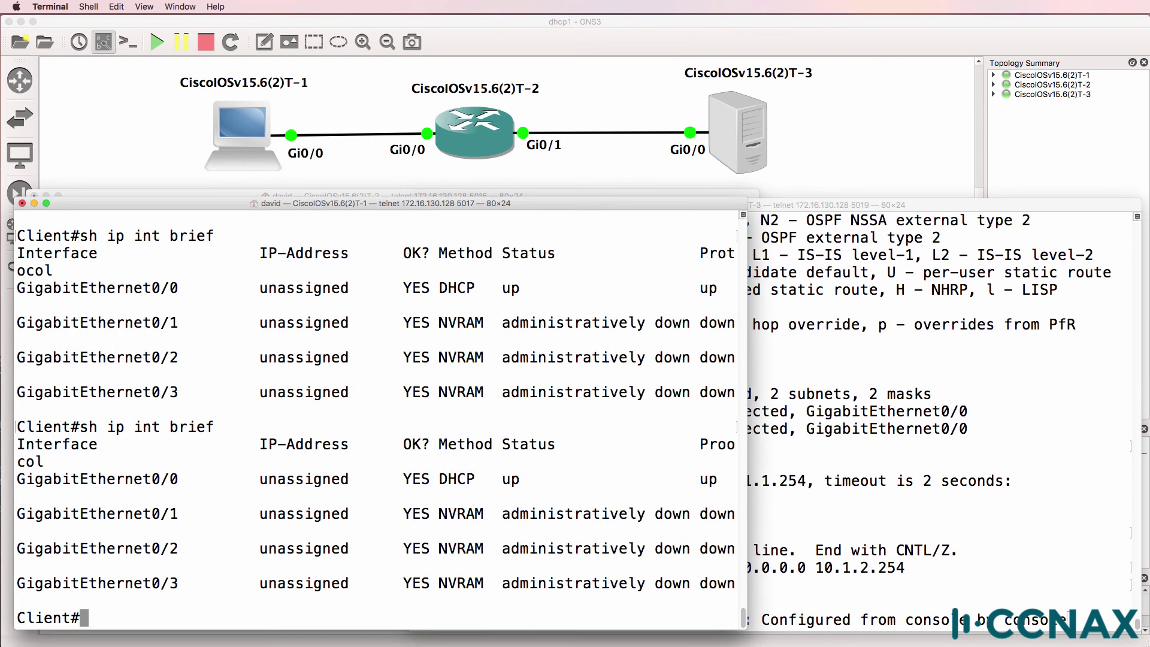
{"action": "type", "text": "conf t"}
{"action": "key", "text": "Return"}
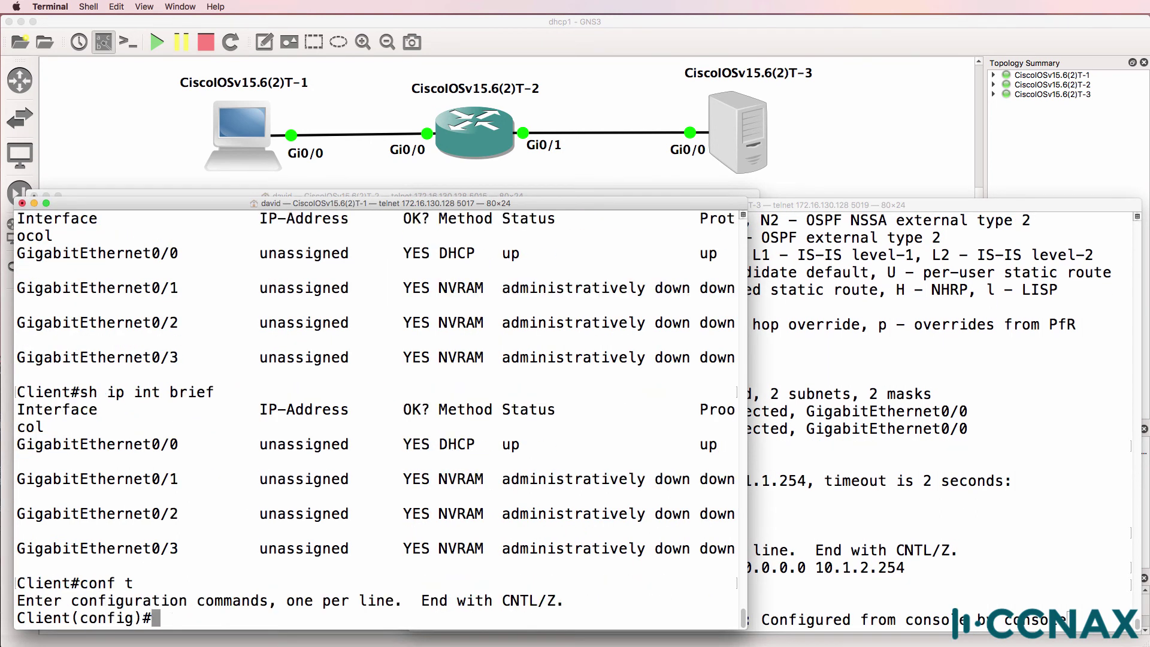
{"action": "type", "text": "int g0/0"}
{"action": "key", "text": "Return"}
{"action": "type", "text": "shut"}
{"action": "key", "text": "Return"}
{"action": "type", "text": "no shut"}
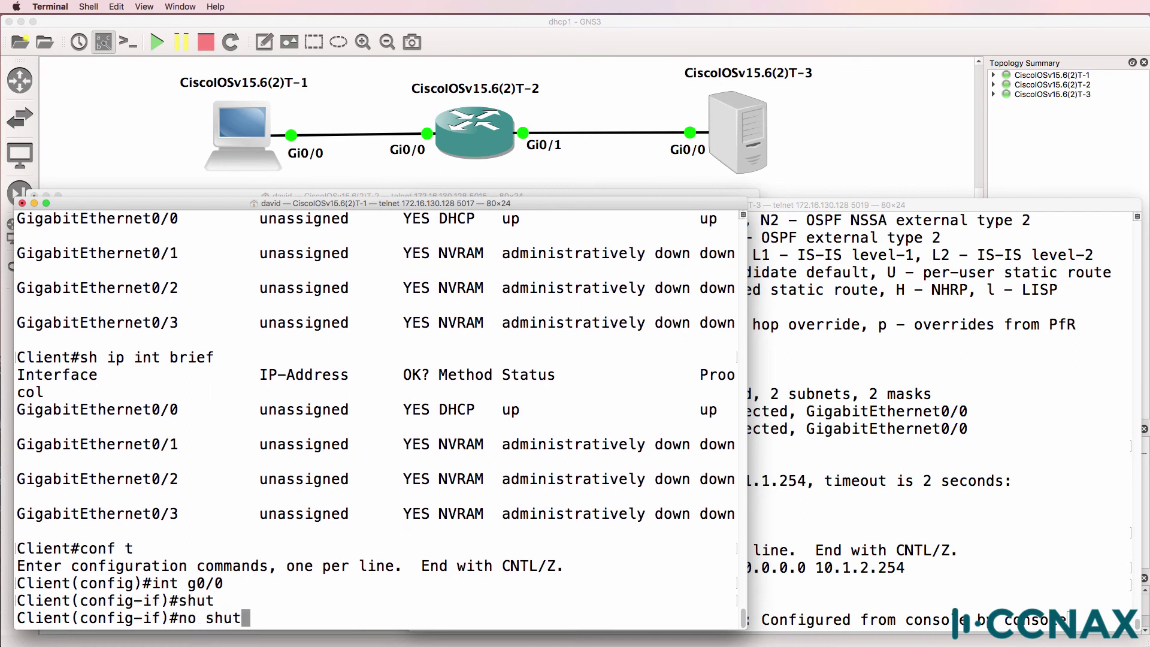
{"action": "key", "text": "Return"}
{"action": "key", "text": "Return"}
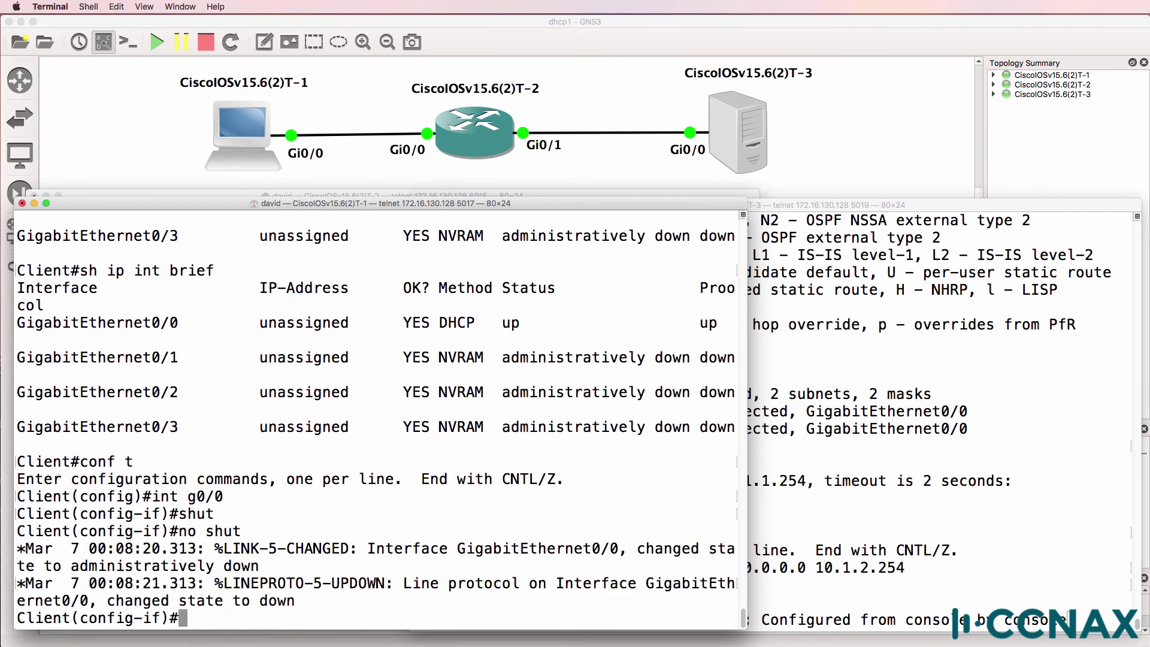
{"action": "type", "text": "end"}
{"action": "key", "text": "Return"}
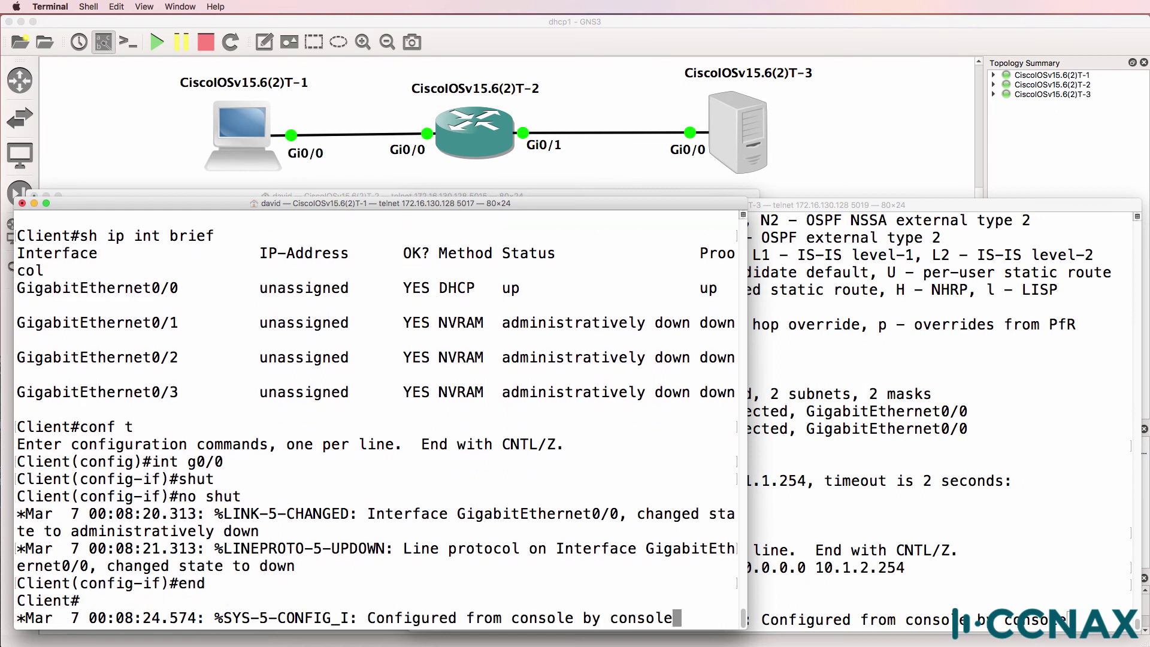
Rerun 'sh ip int brief' on the Client until Gi0/0 shows 10.1.1.2.
{"action": "type", "text": "sh ip int"}
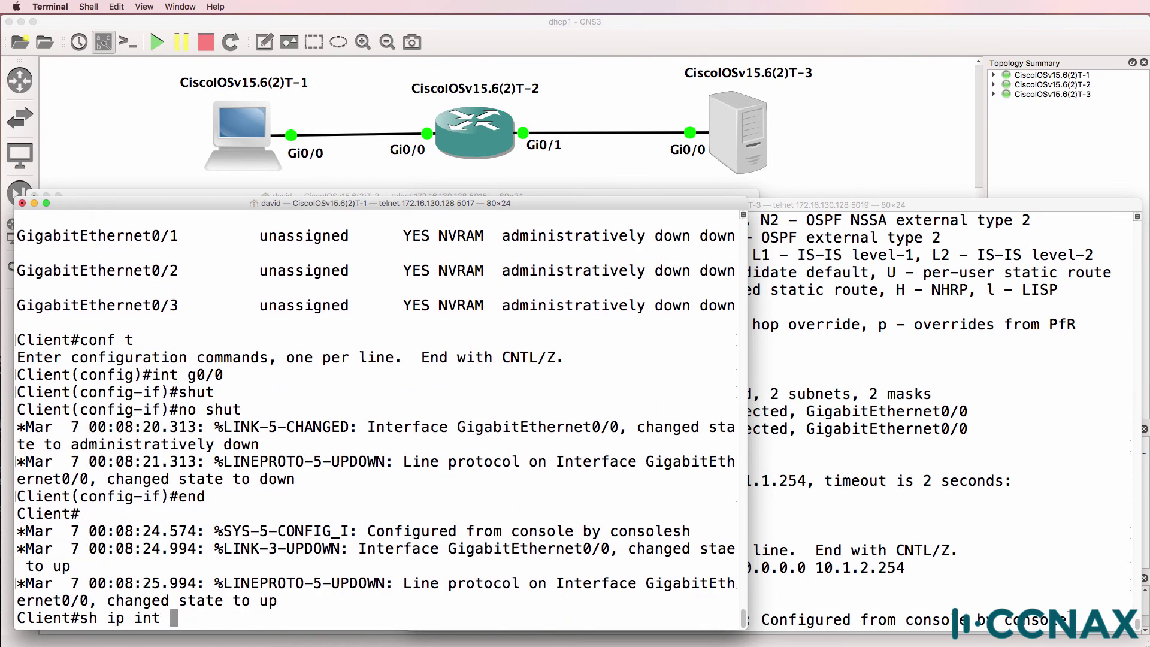
{"action": "key", "text": "Tab"}
{"action": "type", "text": "br"}
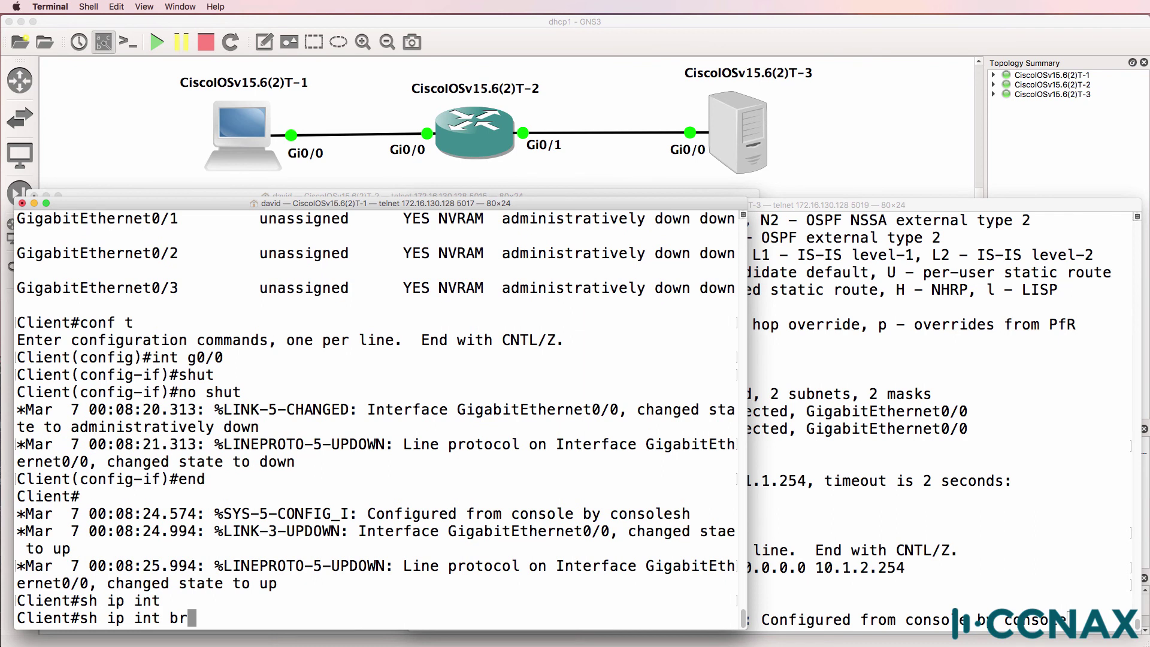
{"action": "key", "text": "Tab"}
{"action": "key", "text": "Return"}
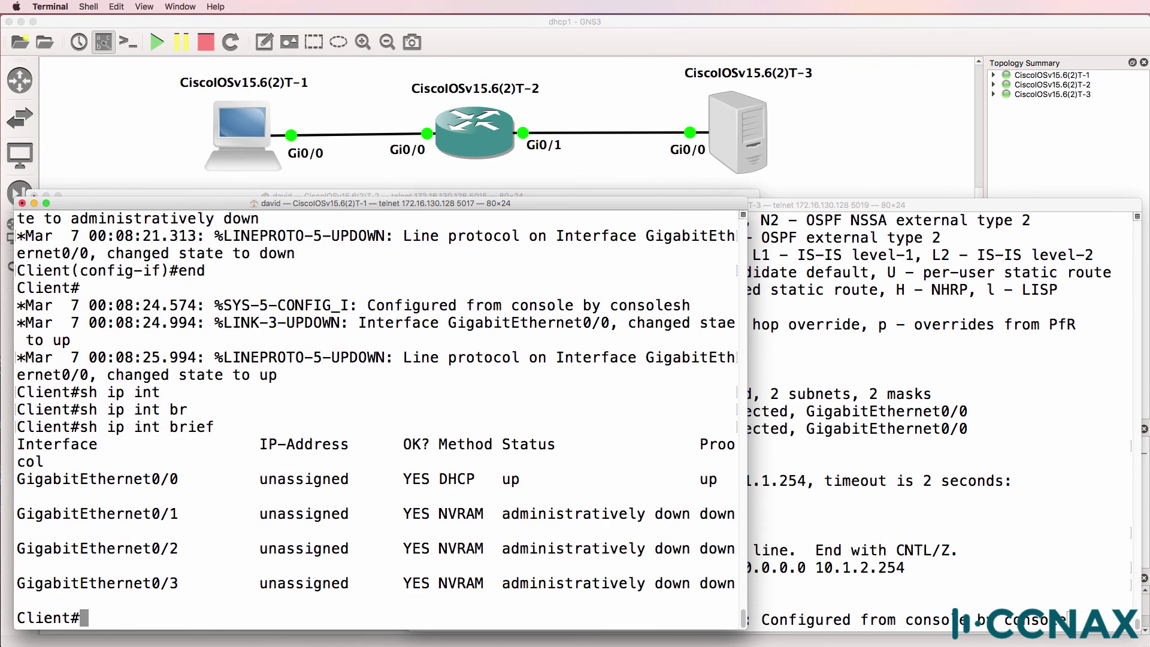
{"action": "key", "text": "Up"}
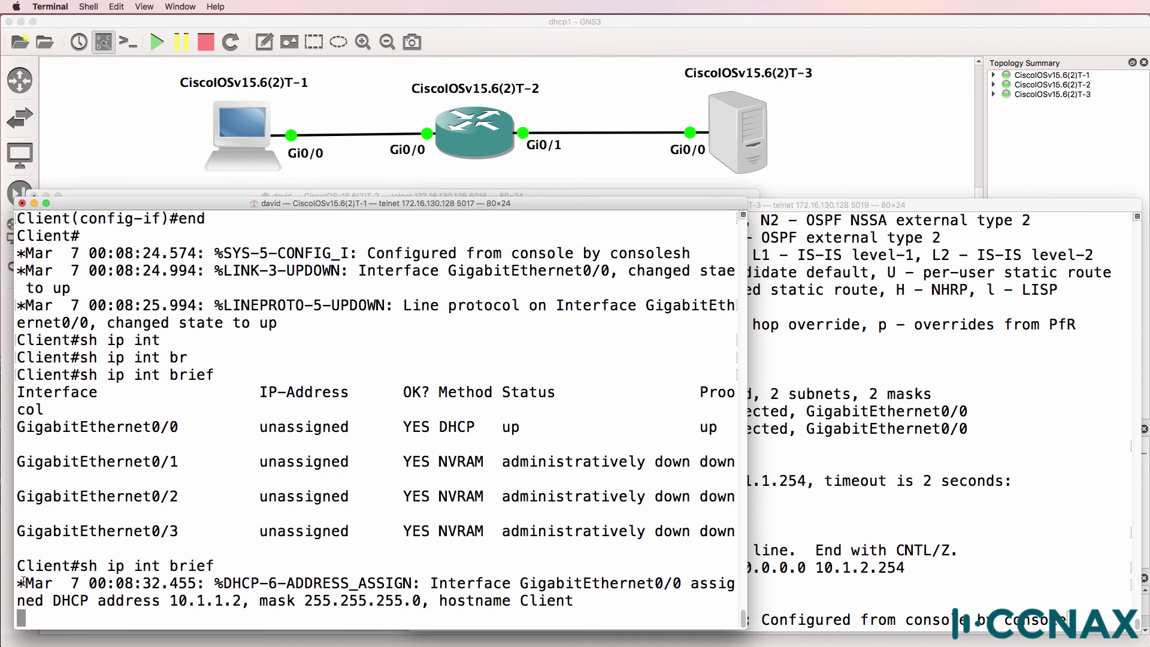
{"action": "left_click_drag", "start_coordinate": [18, 582], "coordinate": [695, 600]}
{"action": "key", "text": "Return"}
{"action": "left_click_drag", "start_coordinate": [251, 470], "coordinate": [392, 479]}
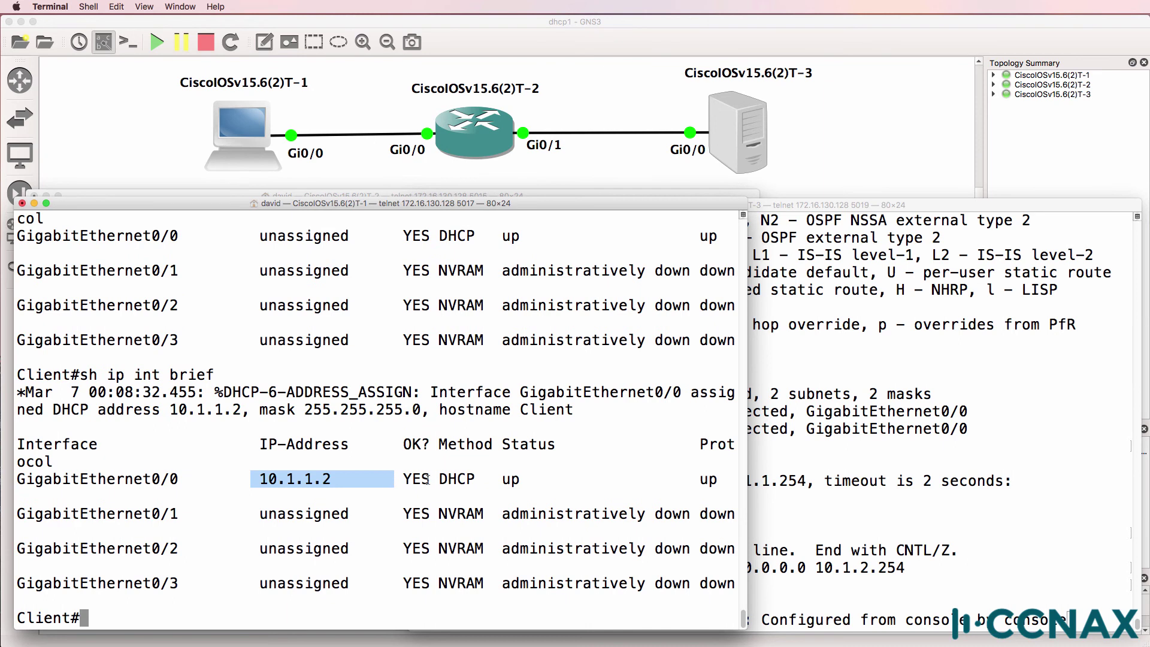
Run 'sh ip dhcp binding' on DHCP_Server, showing the lease for 10.1.1.2.
{"action": "left_click", "coordinate": [777, 491]}
{"action": "key", "text": "Return"}
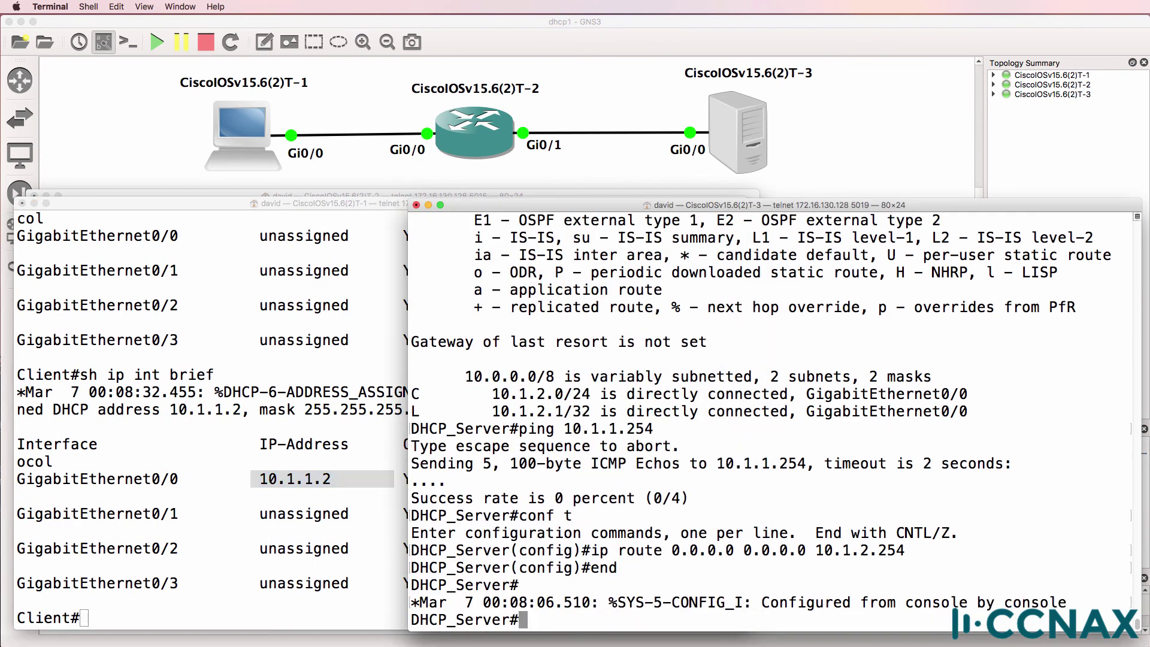
{"action": "type", "text": "sh ip dhcp pool"}
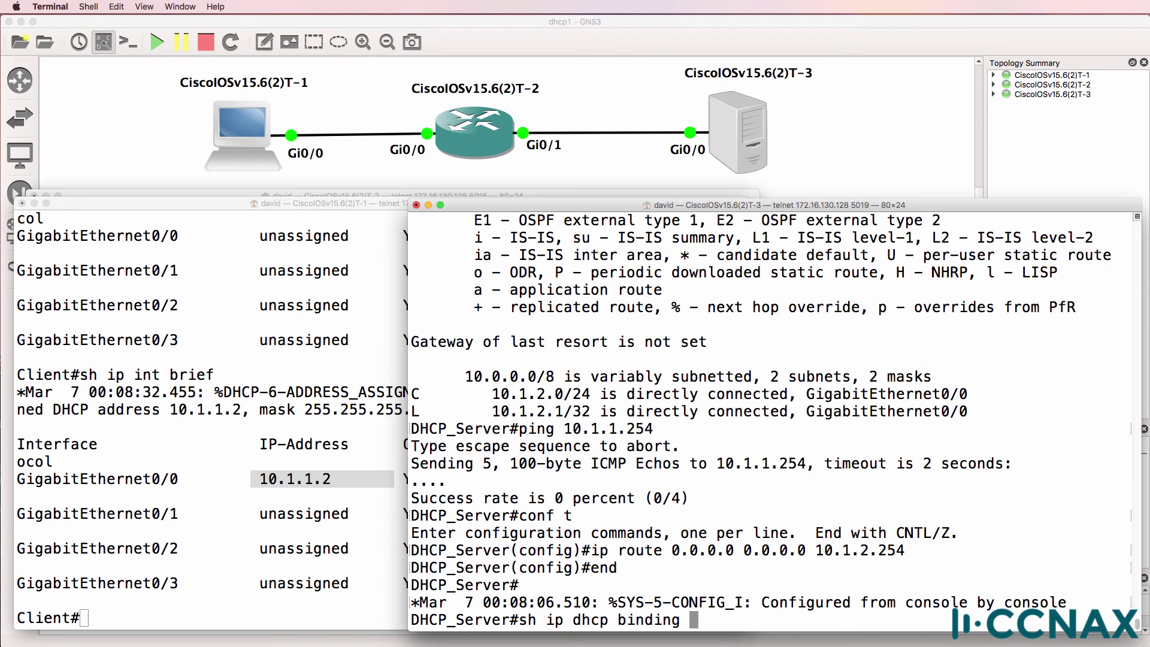
{"action": "key", "text": "BackSpace"}
{"action": "key", "text": "BackSpace"}
{"action": "key", "text": "BackSpace"}
{"action": "key", "text": "BackSpace"}
{"action": "key", "text": "BackSpace"}
{"action": "type", "text": "binding"}
{"action": "key", "text": "Return"}
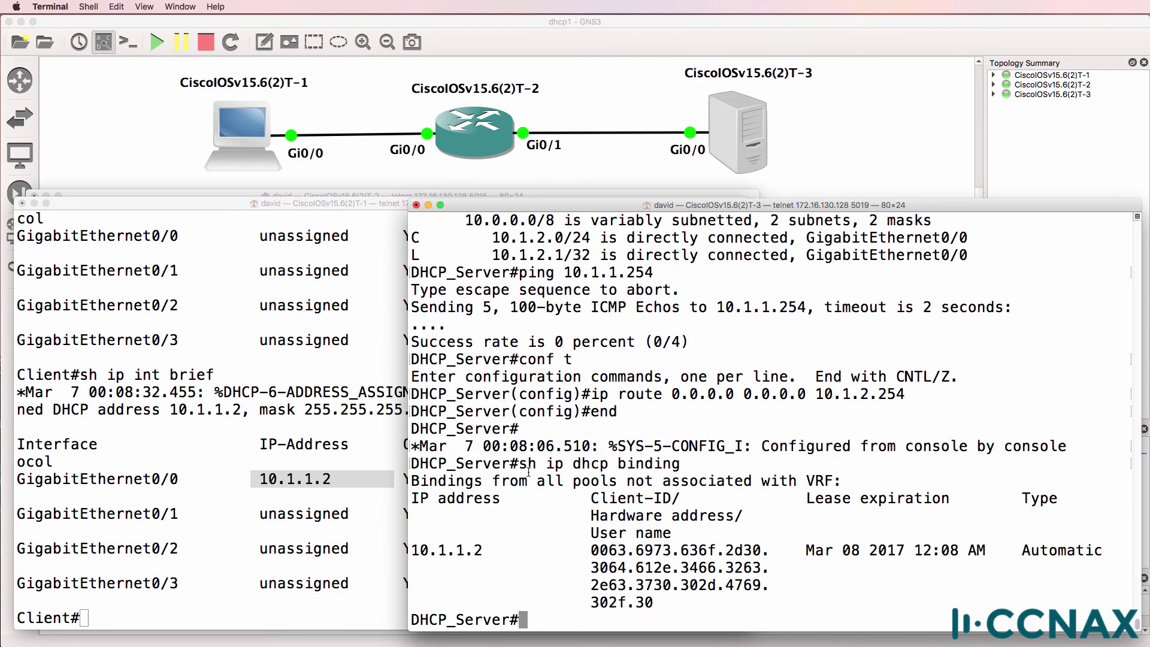
{"action": "left_click_drag", "start_coordinate": [523, 467], "coordinate": [803, 620]}
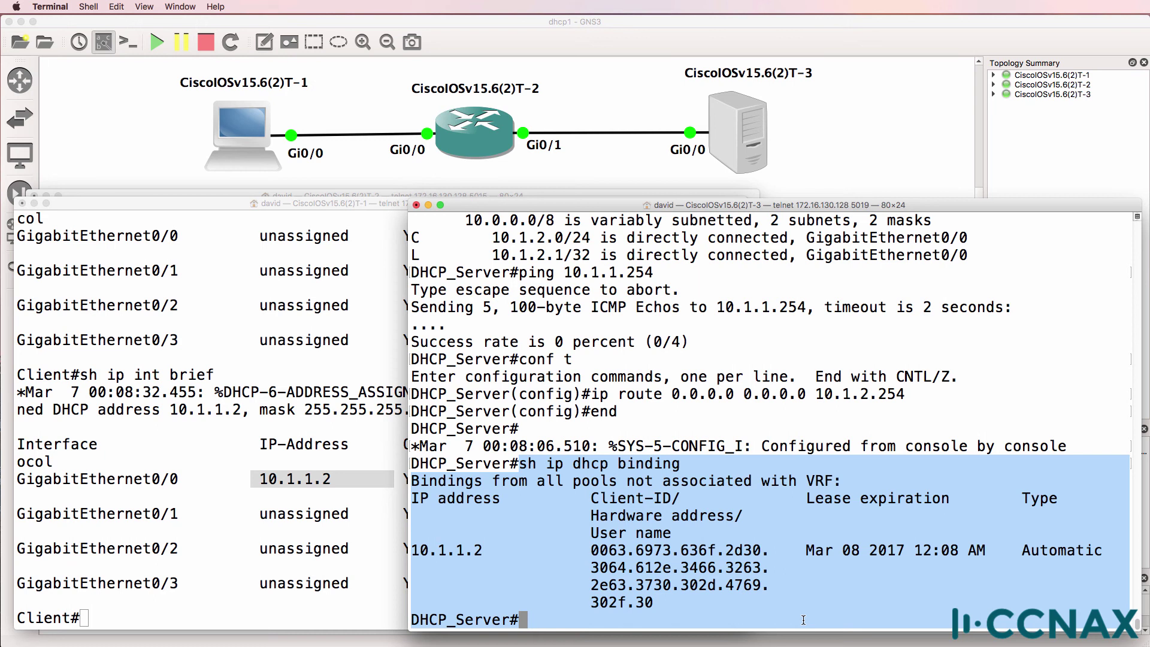
{"action": "left_click", "coordinate": [803, 619]}
Run 'sh ip route' on DHCP_Server, confirming gateway of last resort 10.1.2.254.
{"action": "type", "text": "sh ip route"}
{"action": "key", "text": "Return"}
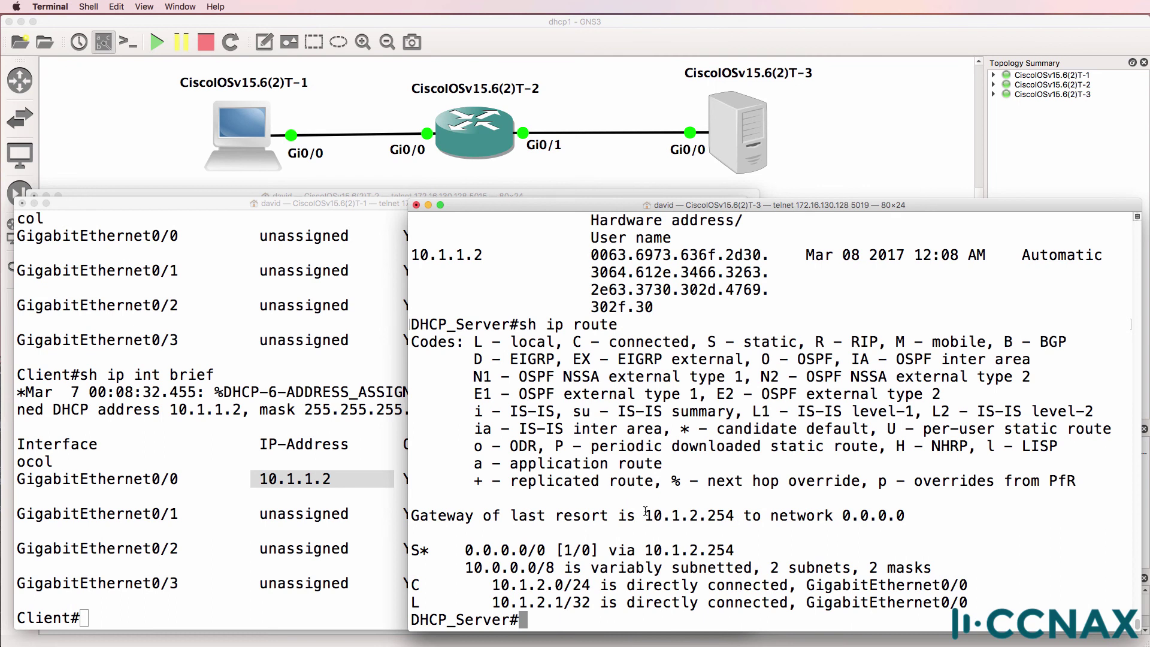
{"action": "left_click_drag", "start_coordinate": [644, 515], "coordinate": [849, 519]}
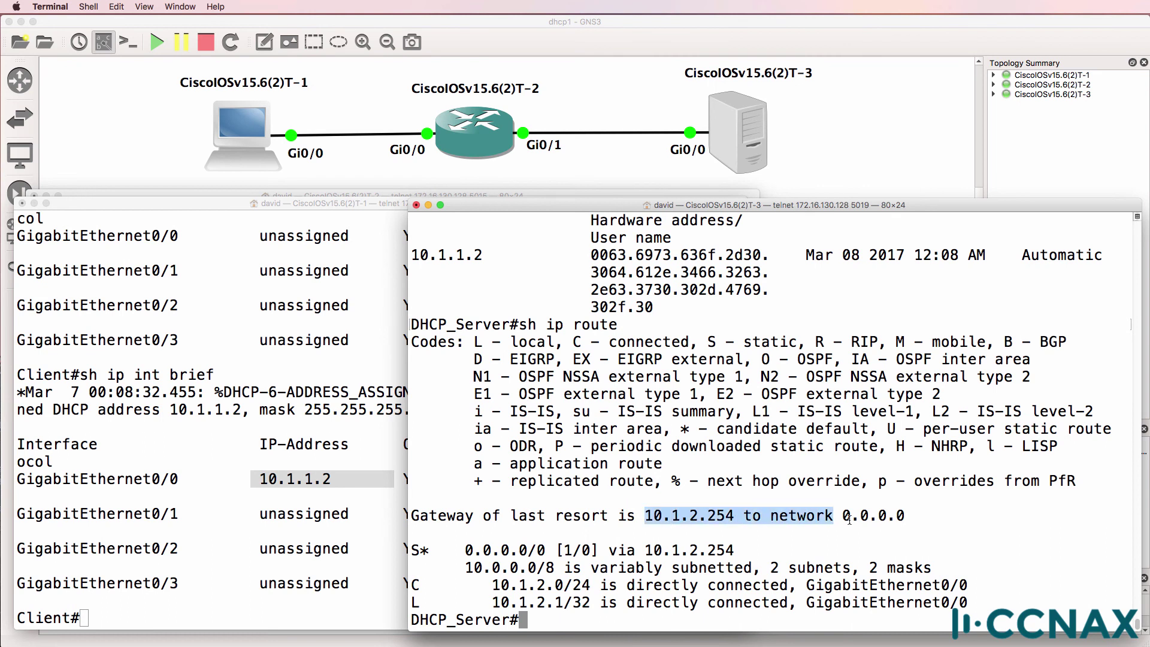
{"action": "left_click_drag", "start_coordinate": [618, 515], "coordinate": [392, 545]}
Ping R2's 10.1.1.254 from DHCP_Server, succeeding 5/5.
{"action": "left_click", "coordinate": [291, 192]}
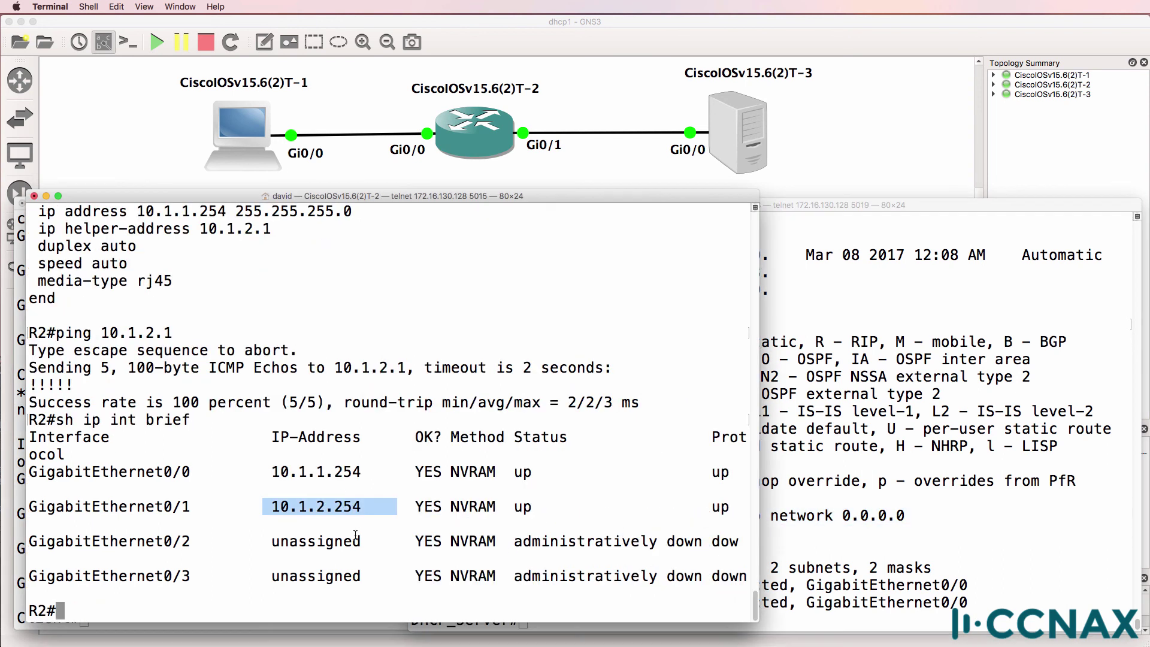
{"action": "left_click", "coordinate": [362, 468]}
{"action": "left_click_drag", "start_coordinate": [364, 468], "coordinate": [258, 464]}
{"action": "left_click", "coordinate": [924, 442]}
{"action": "type", "text": "ping 10.1.1.254"}
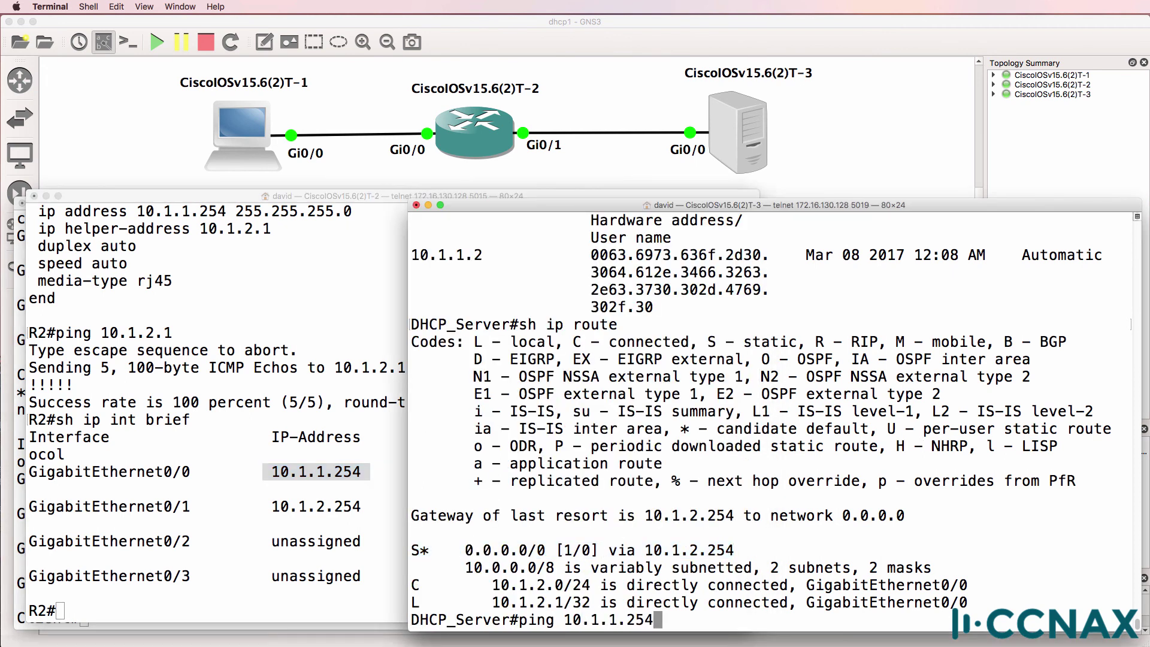
{"action": "key", "text": "Return"}
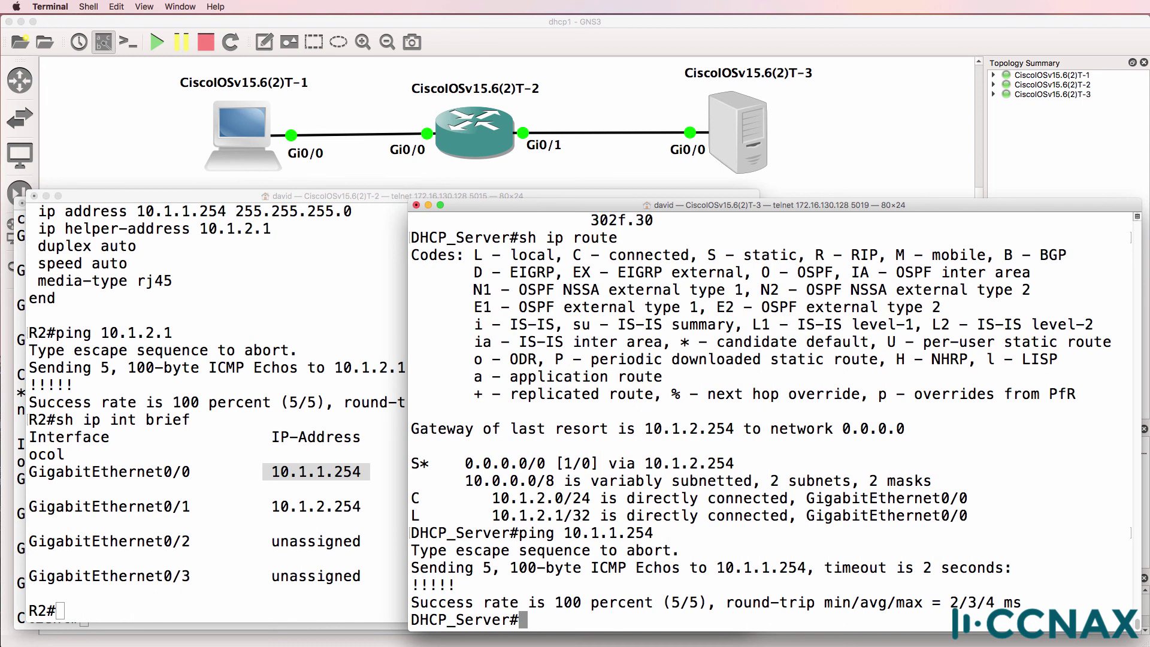
Redisplay the server's routing table and DHCP bindings.
{"action": "key", "text": "Up"}
{"action": "key", "text": "Up"}
{"action": "key", "text": "Return"}
{"action": "key", "text": "Up"}
{"action": "key", "text": "Up"}
{"action": "key", "text": "Return"}
Abort a mistyped ping to 10.1.1.12, then ping the client at 10.1.1.2 successfully.
{"action": "type", "text": "ping 10.1.1.12"}
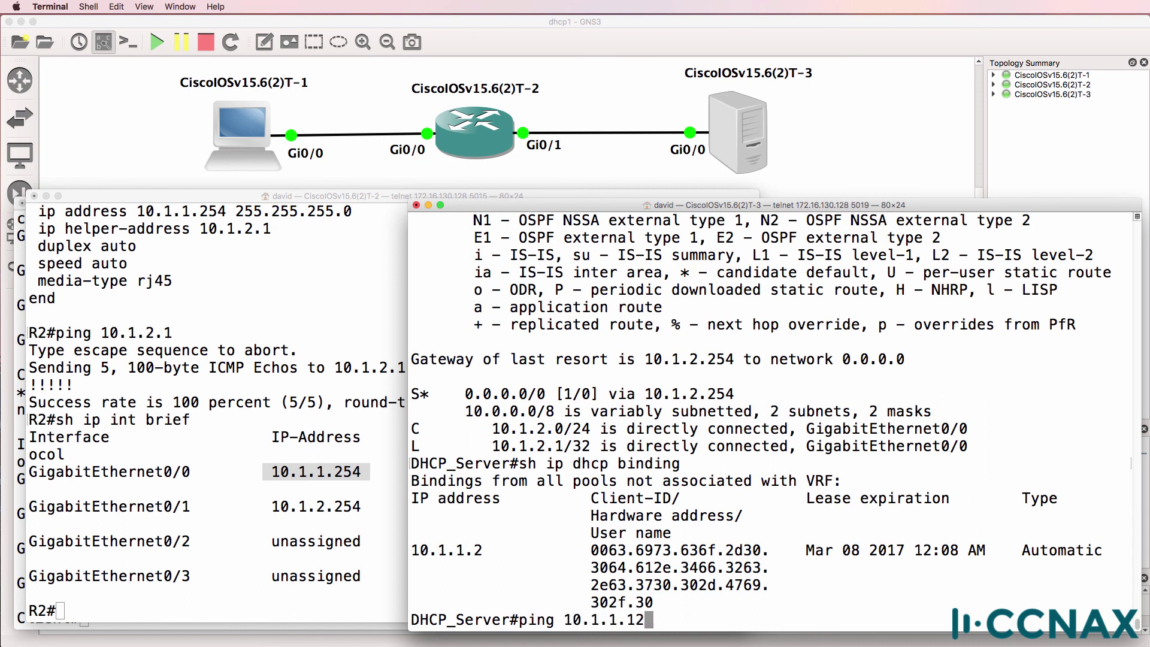
{"action": "key", "text": "Return"}
{"action": "key", "text": "ctrl+shift+6"}
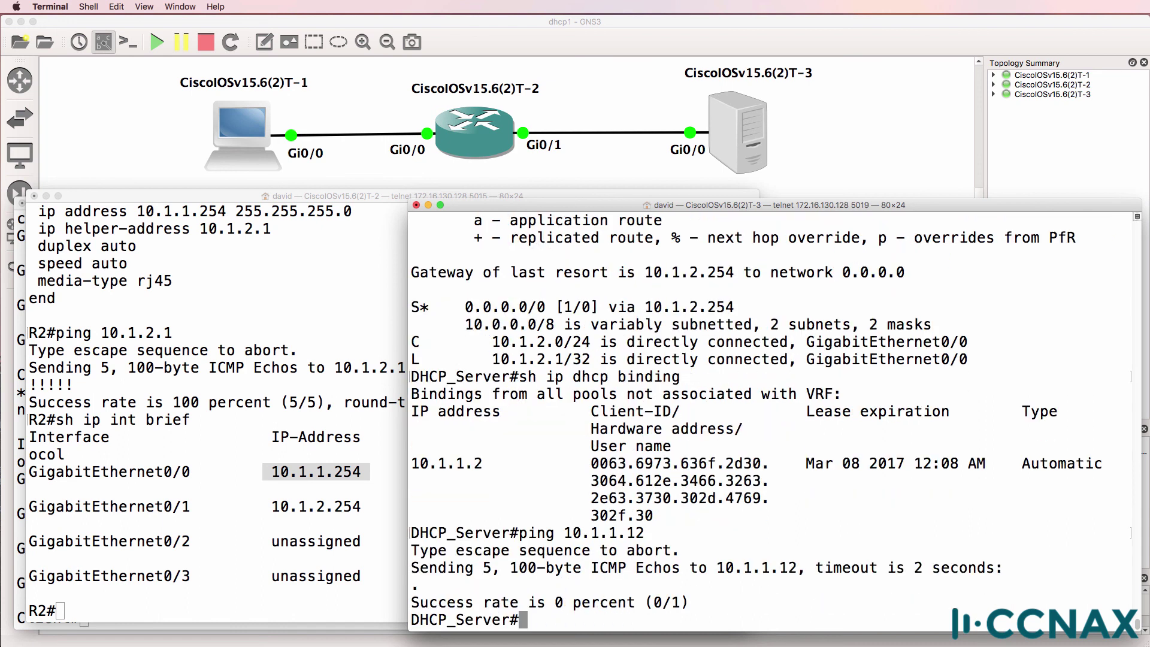
{"action": "key", "text": "Up"}
{"action": "key", "text": "BackSpace"}
{"action": "key", "text": "BackSpace"}
{"action": "type", "text": "2"}
{"action": "key", "text": "Return"}
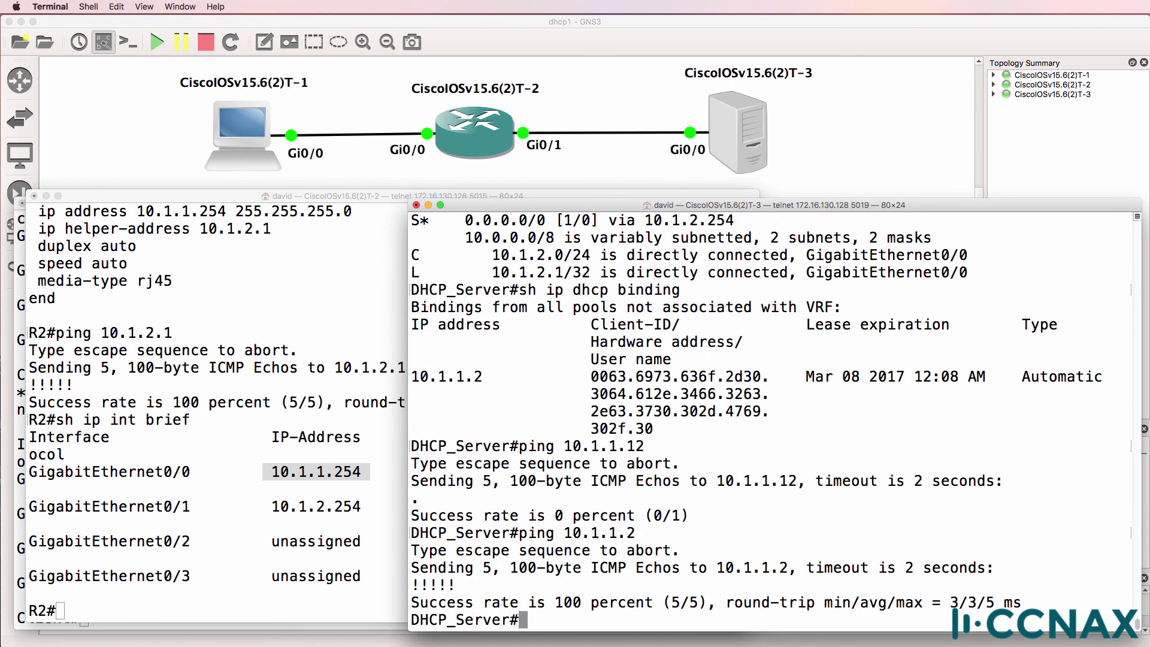